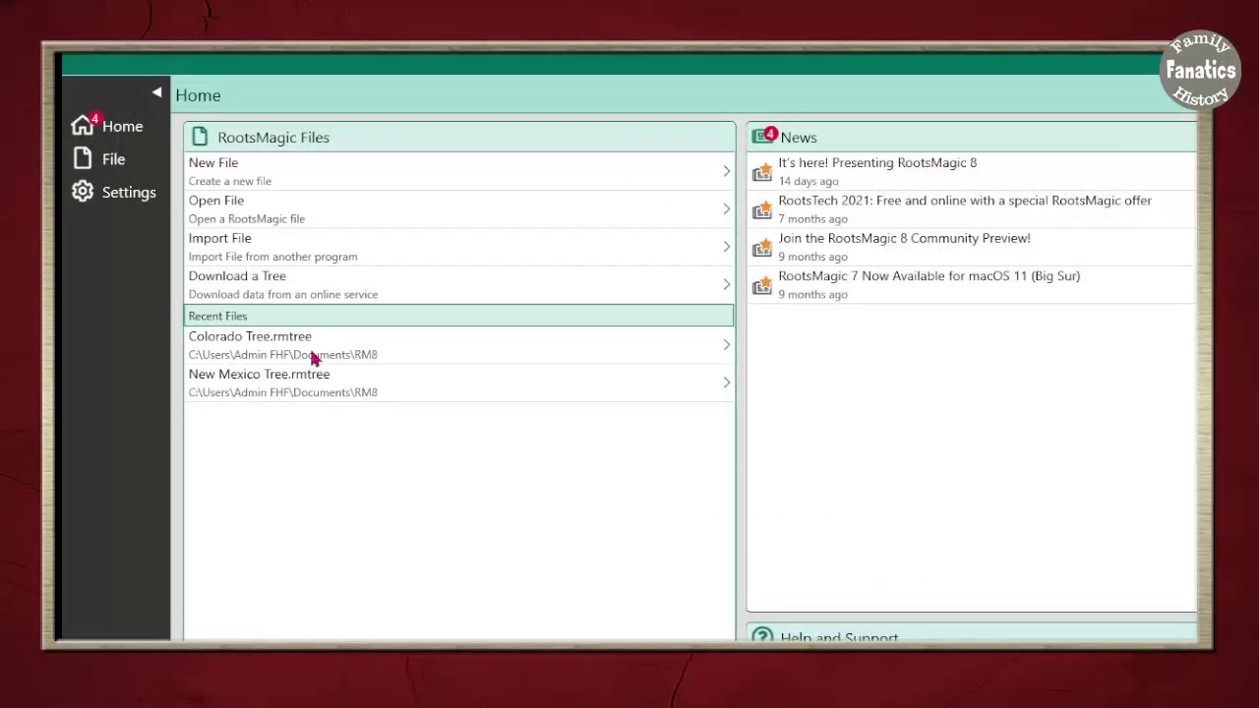
# Begin a new RootsMagic file built by downloading from an online tree
pyautogui.click(106, 162)
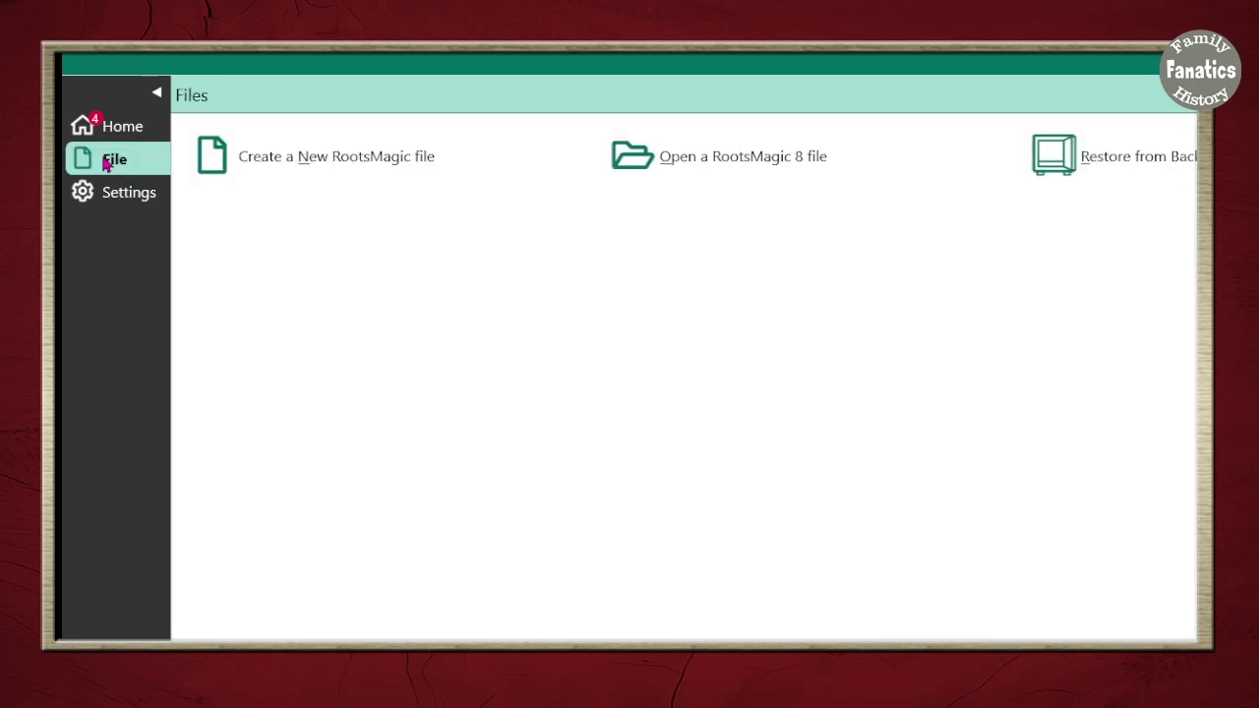
pyautogui.click(336, 168)
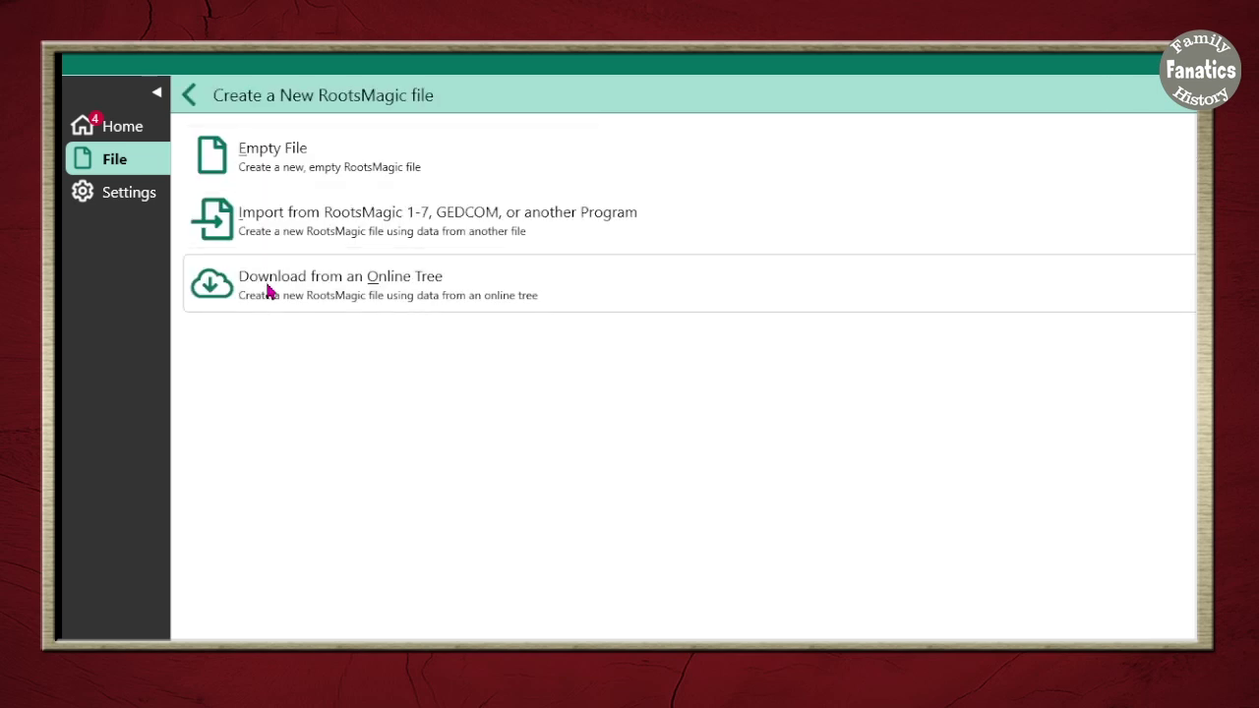
pyautogui.click(267, 290)
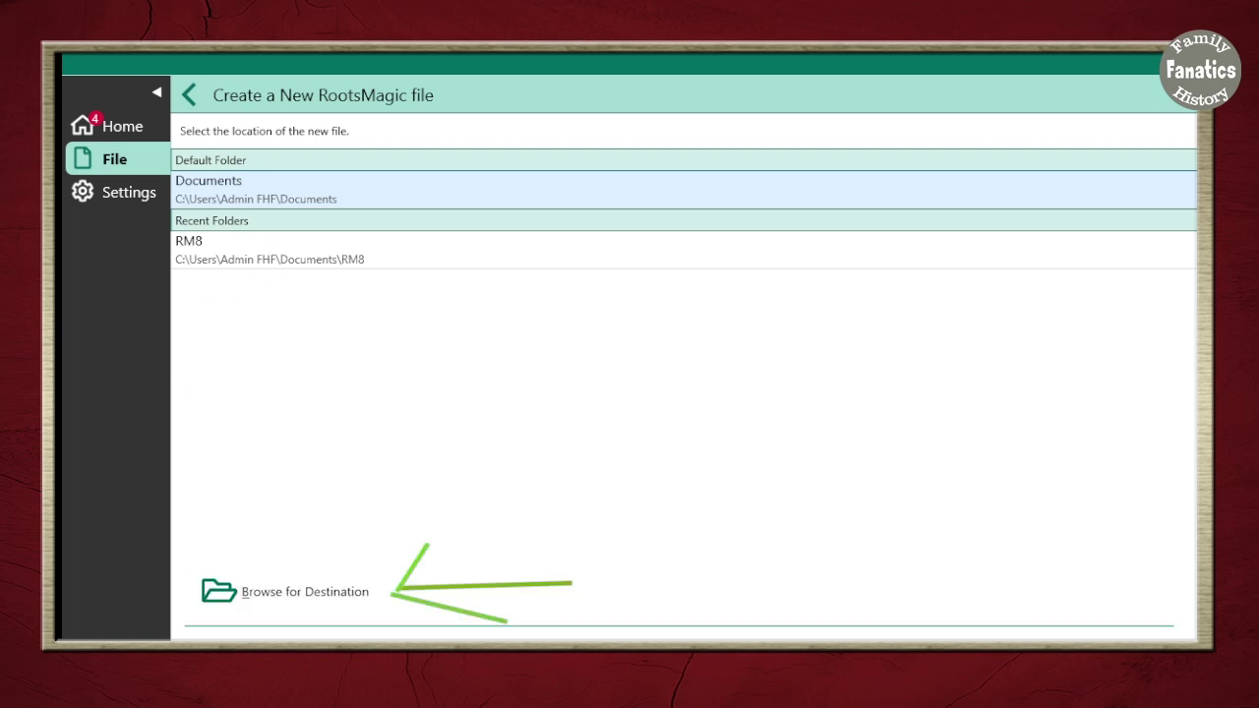
# Browse to and choose the RM8 folder as the new file's destination
pyautogui.click(304, 591)
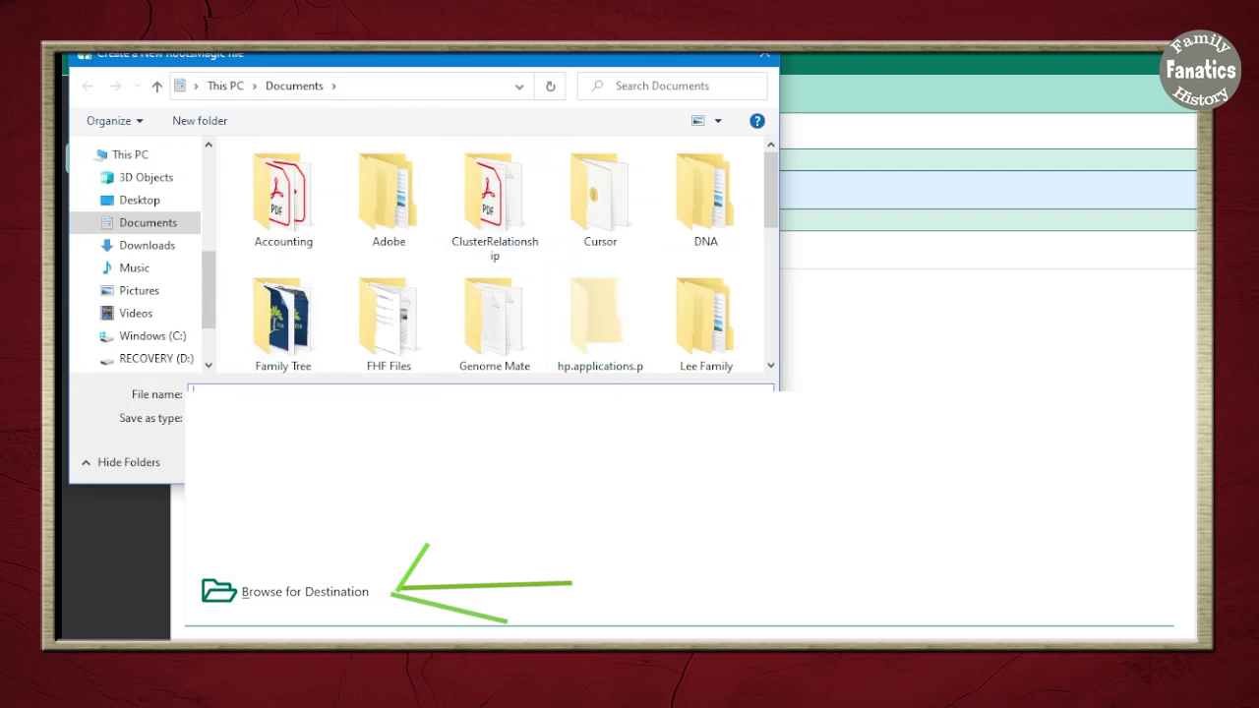
pyautogui.moveTo(773, 177)
pyautogui.mouseDown()
pyautogui.moveTo(792, 278)
pyautogui.moveTo(787, 266)
pyautogui.mouseUp()
pyautogui.click(597, 287)
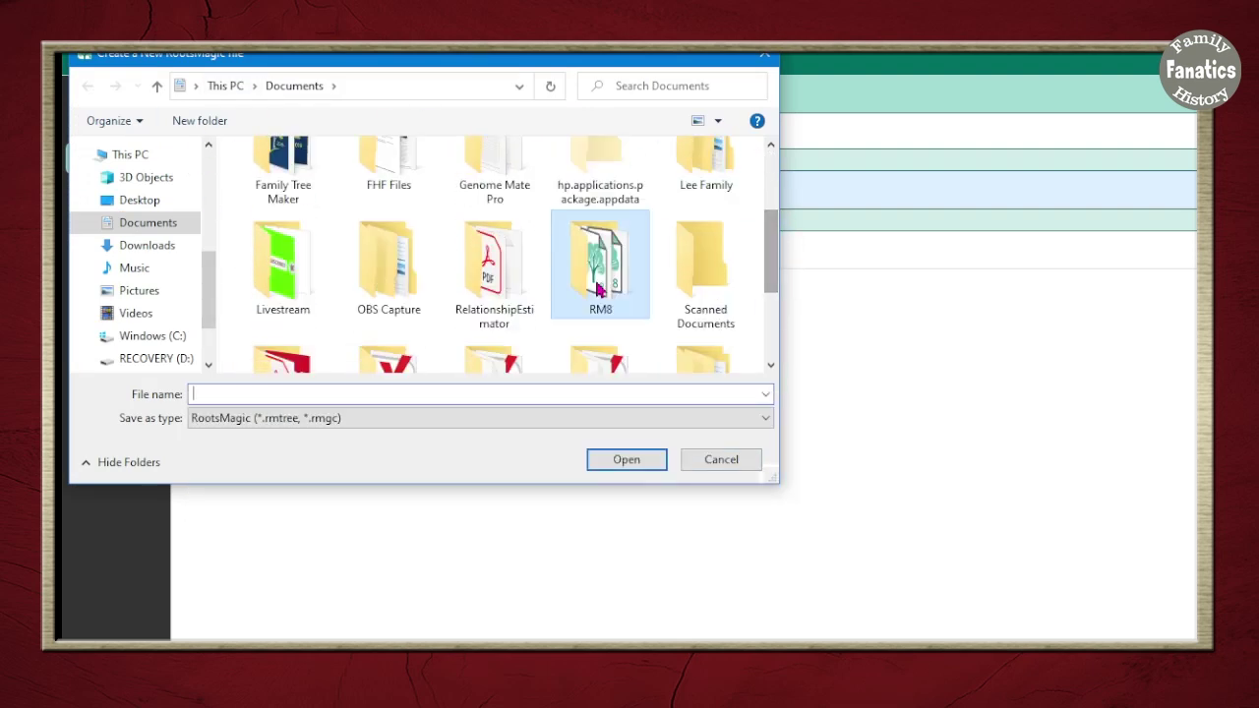
pyautogui.click(635, 459)
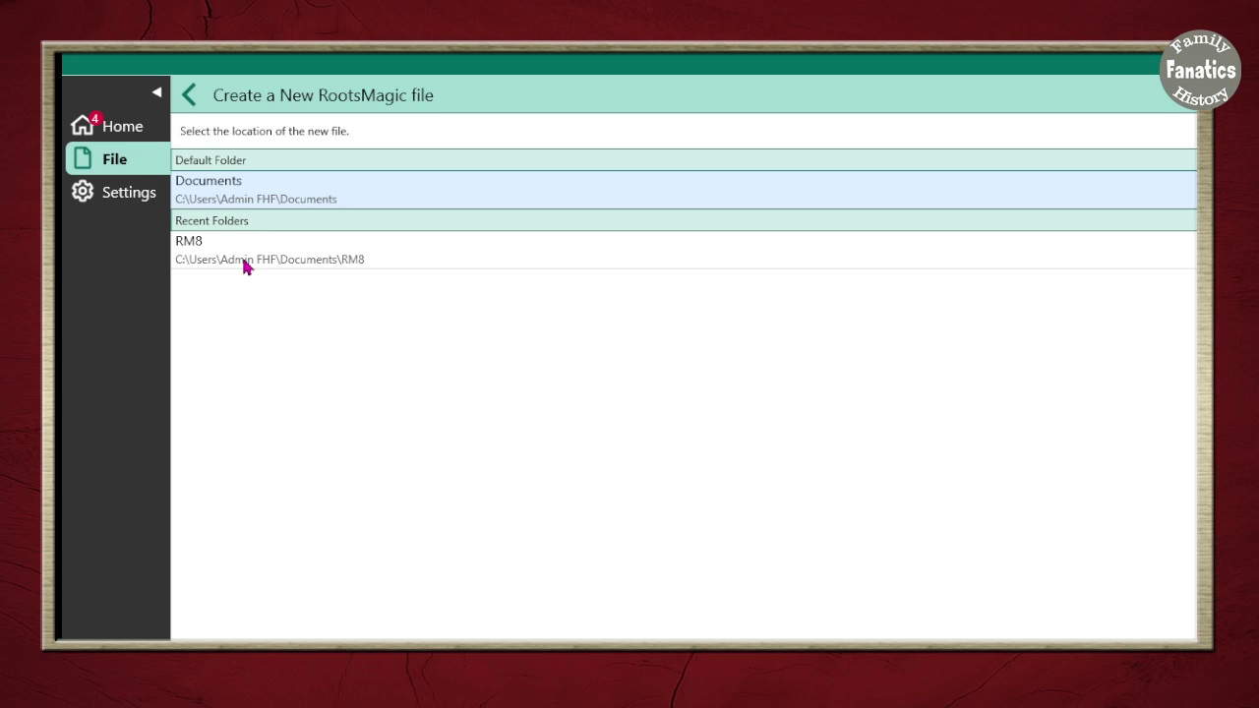
# Save the new file as 'NM Tree' in the RM8 folder
pyautogui.click(244, 261)
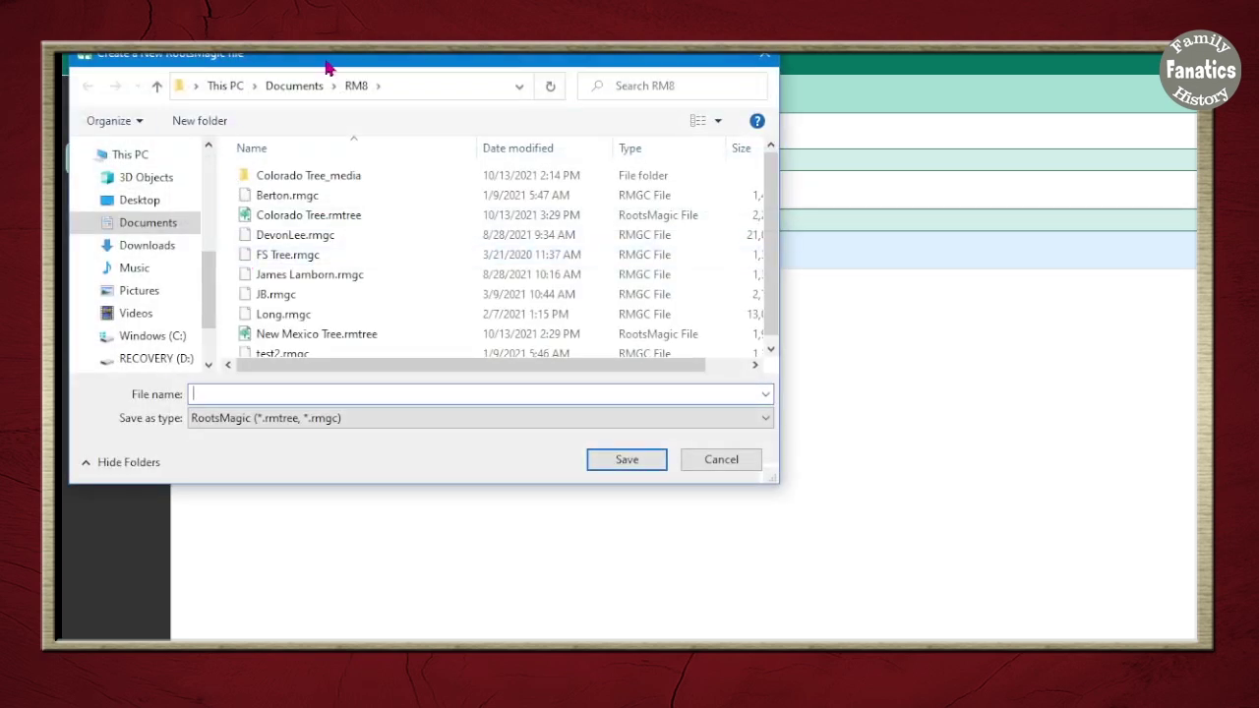
pyautogui.moveTo(329, 67); pyautogui.dragTo(464, 68)
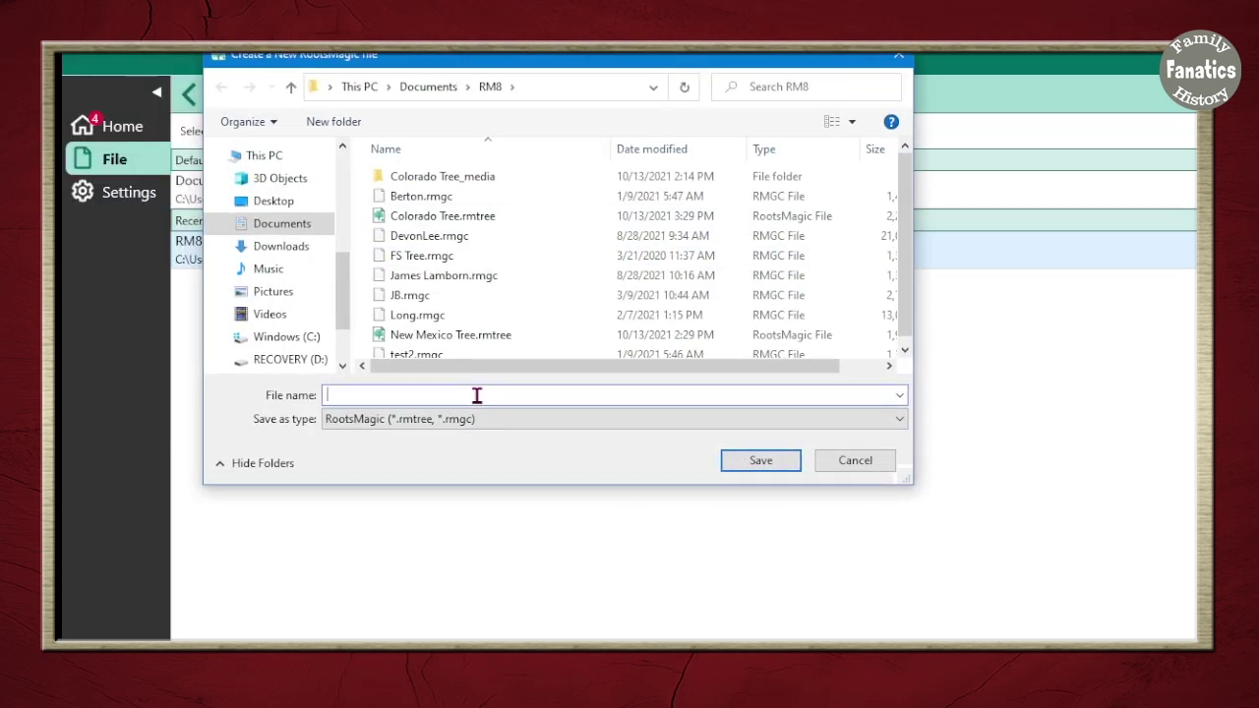
pyautogui.write('n')
pyautogui.press('BackSpace')
pyautogui.write('NM Tree')
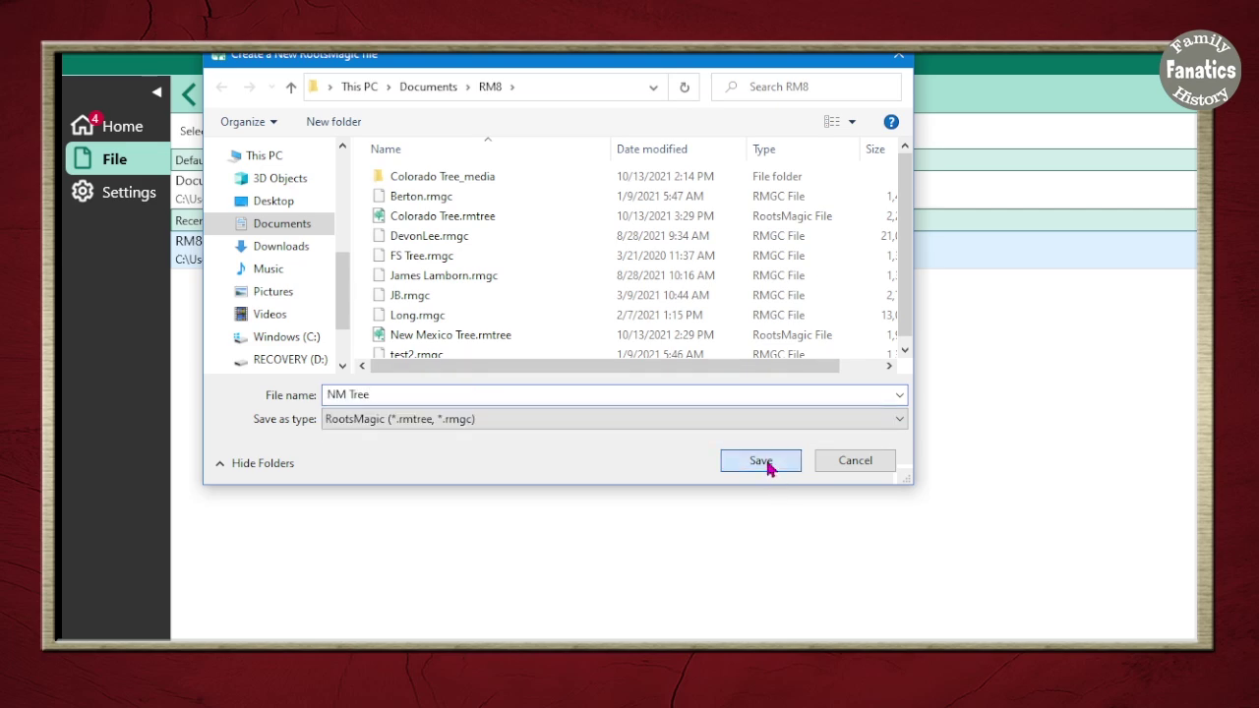
pyautogui.click(766, 464)
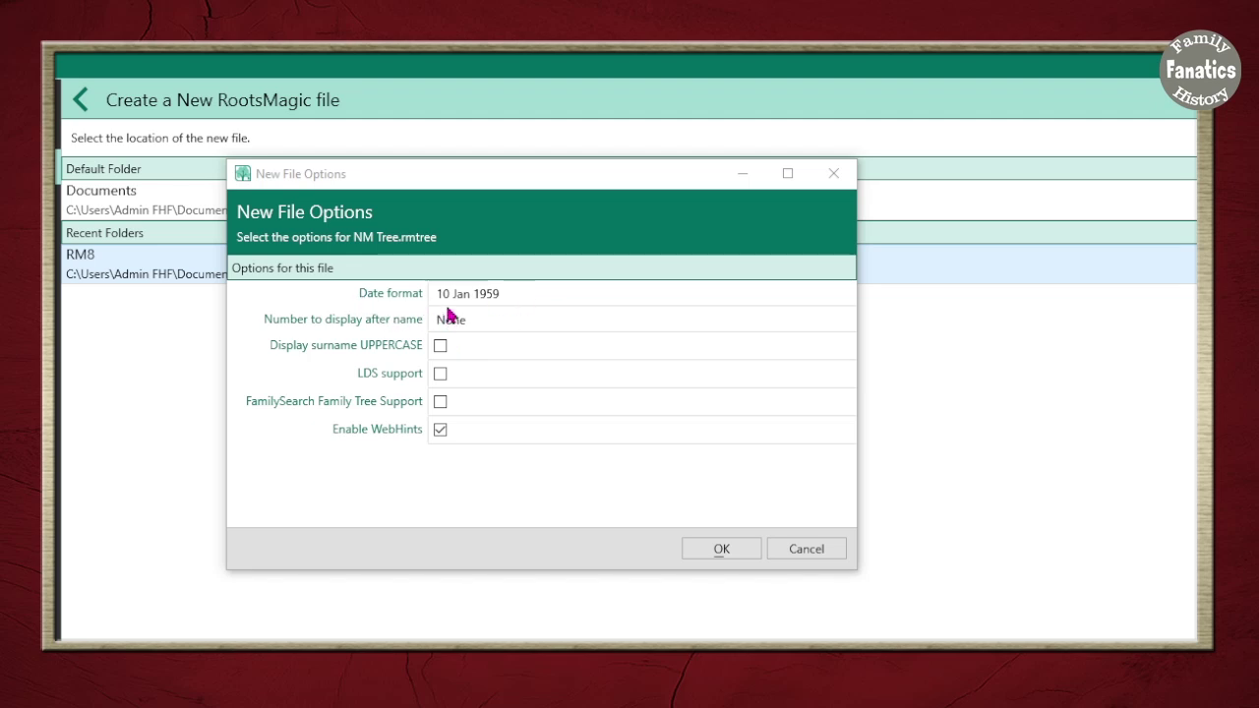
# Keep the 10 Jan 1959 date format and no number after names, and check Display surname UPPERCASE
pyautogui.click(543, 296)
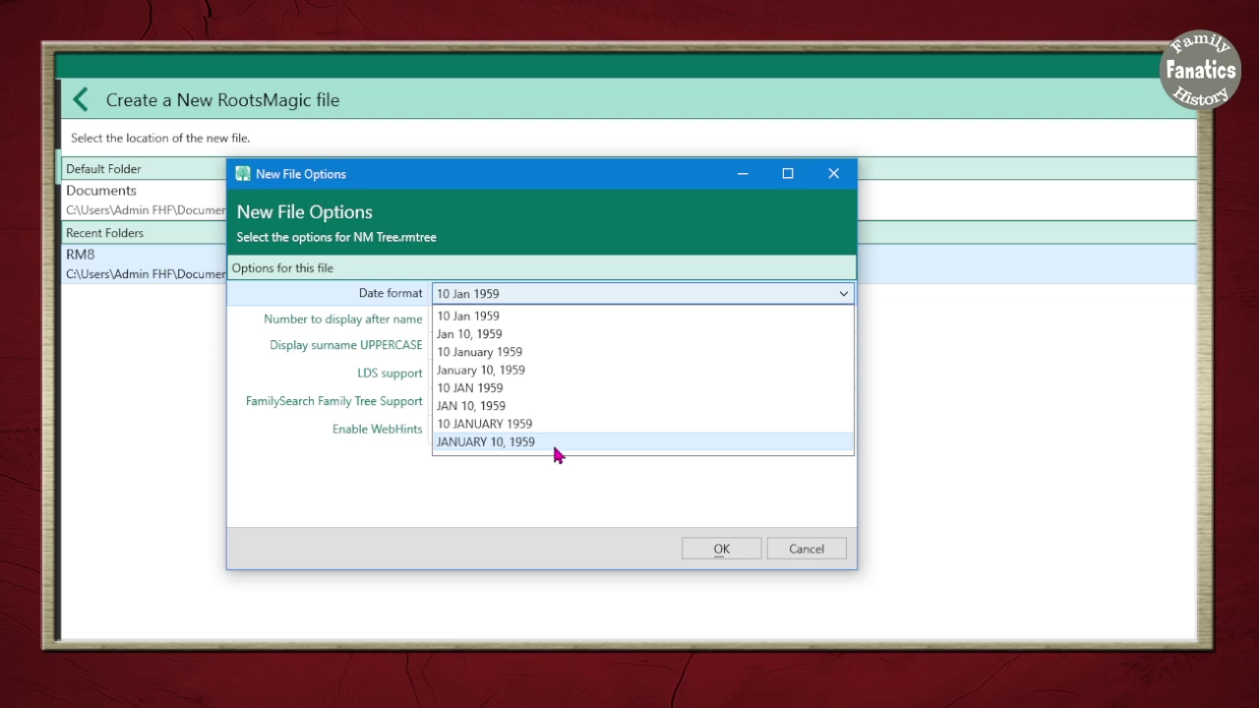
pyautogui.click(540, 295)
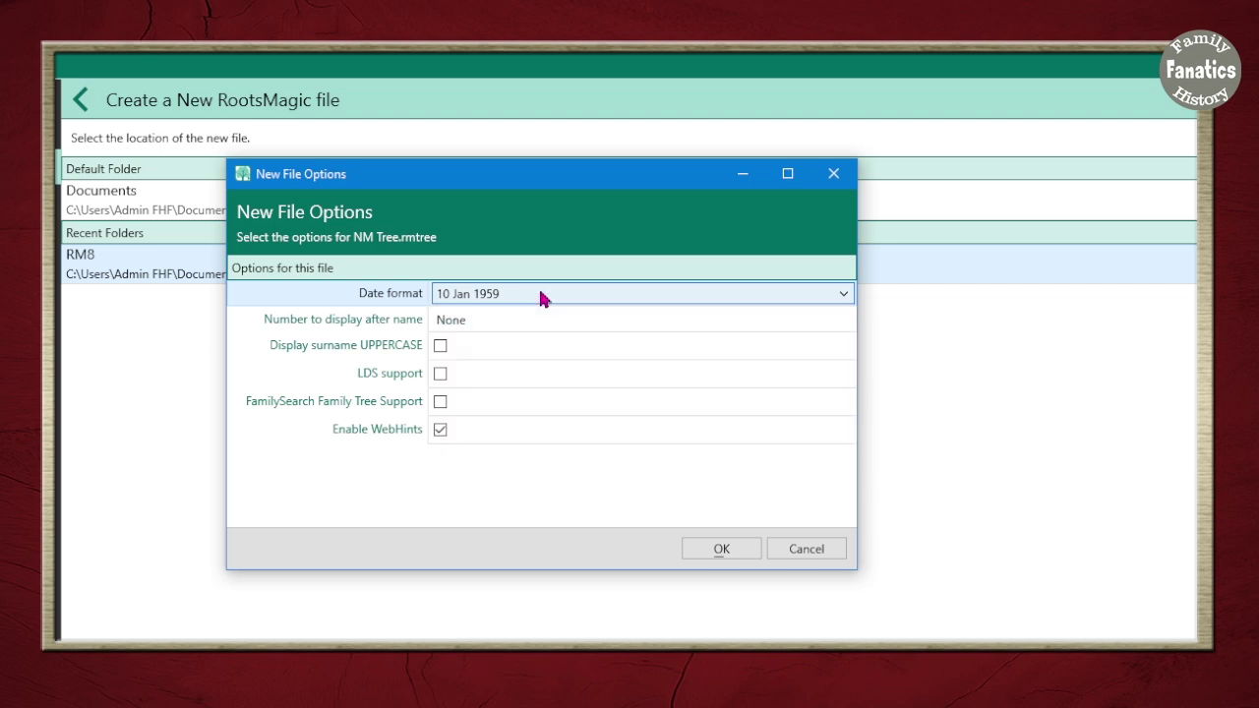
pyautogui.click(489, 323)
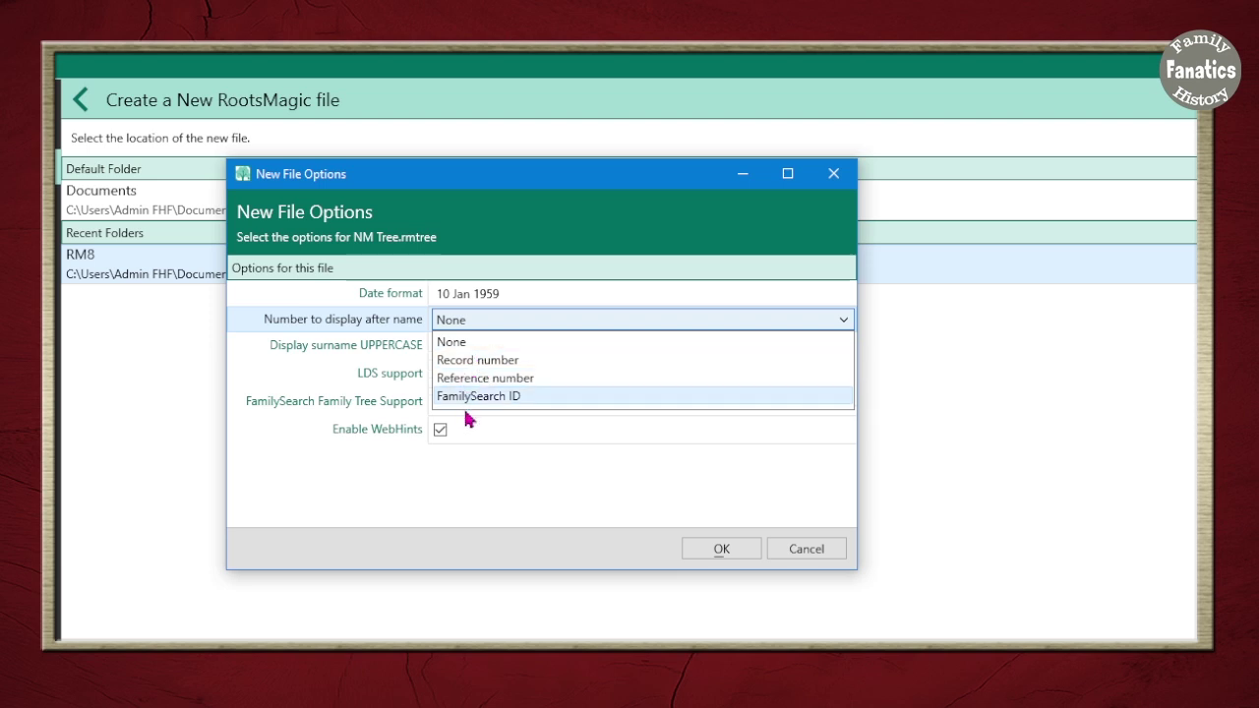
pyautogui.click(502, 325)
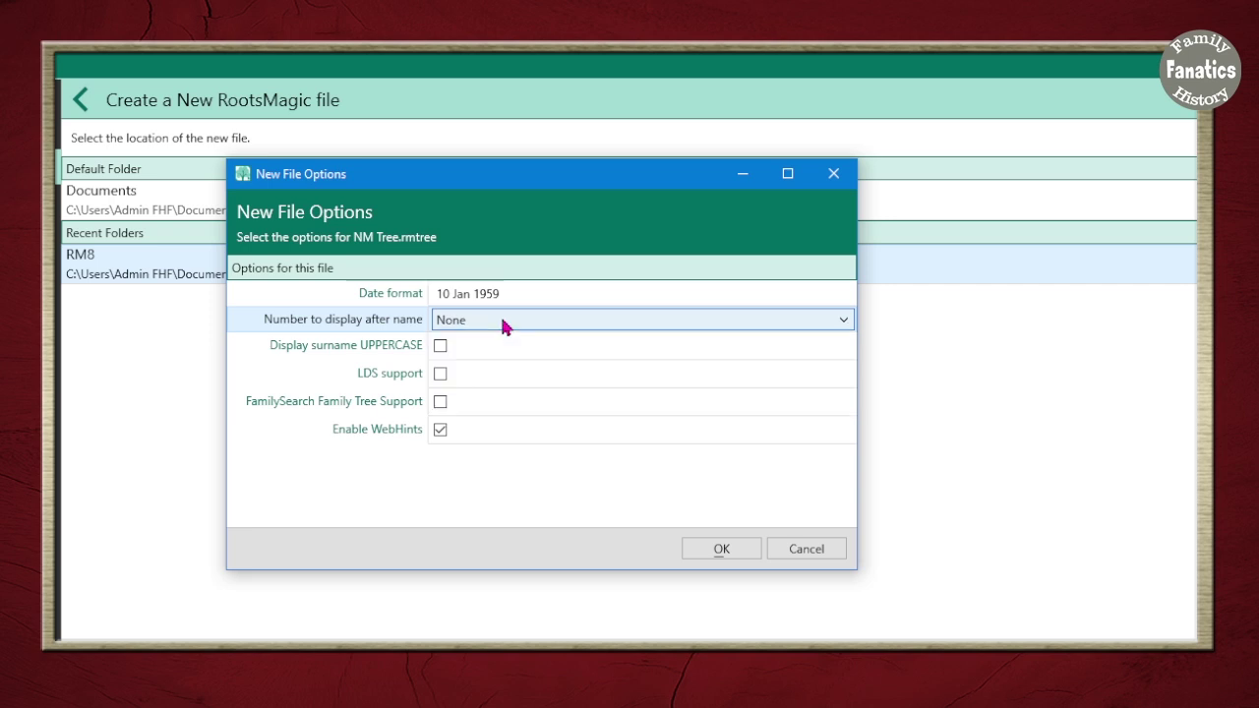
pyautogui.click(444, 351)
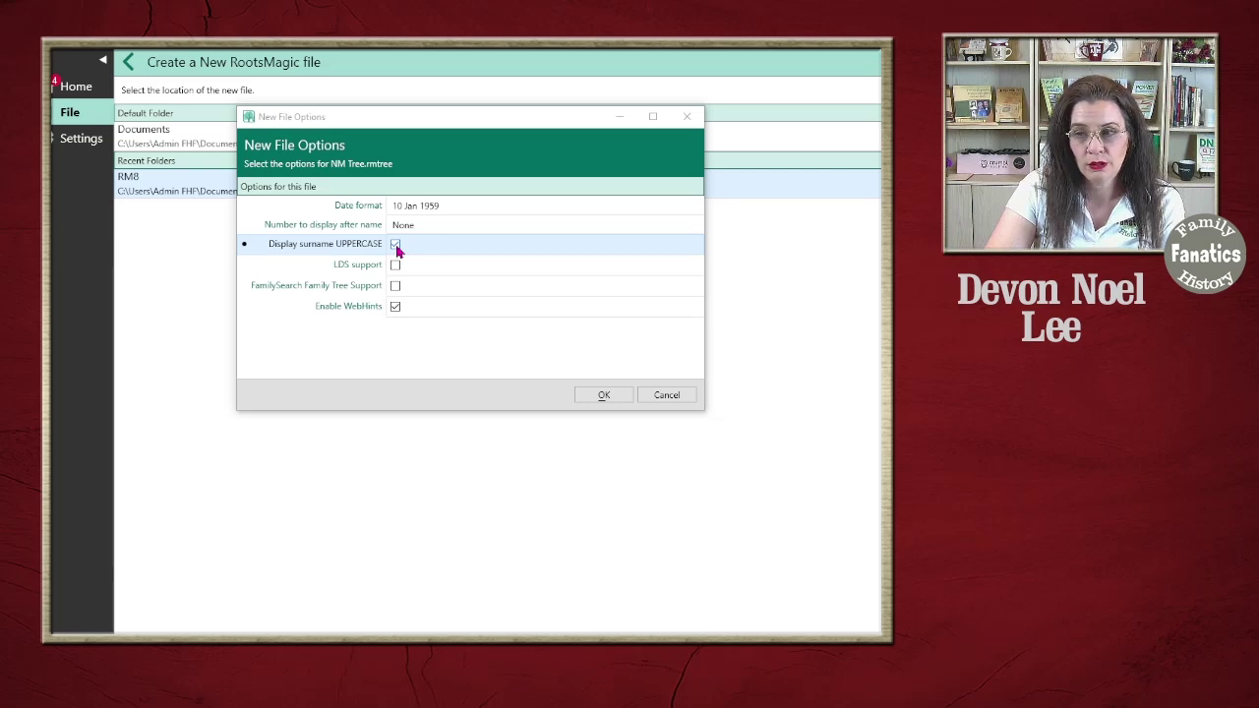
# Uncheck uppercase surnames, leave LDS support off, and accept the options to create NM Tree
pyautogui.click(395, 245)
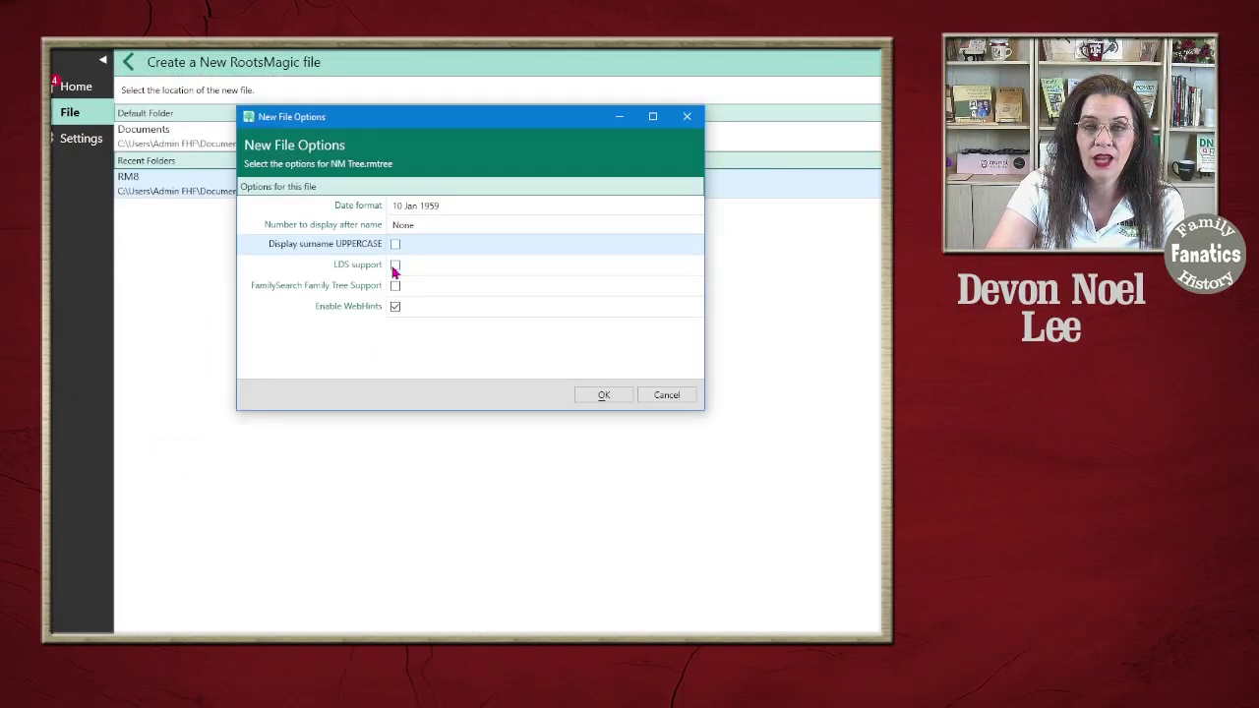
pyautogui.click(395, 266)
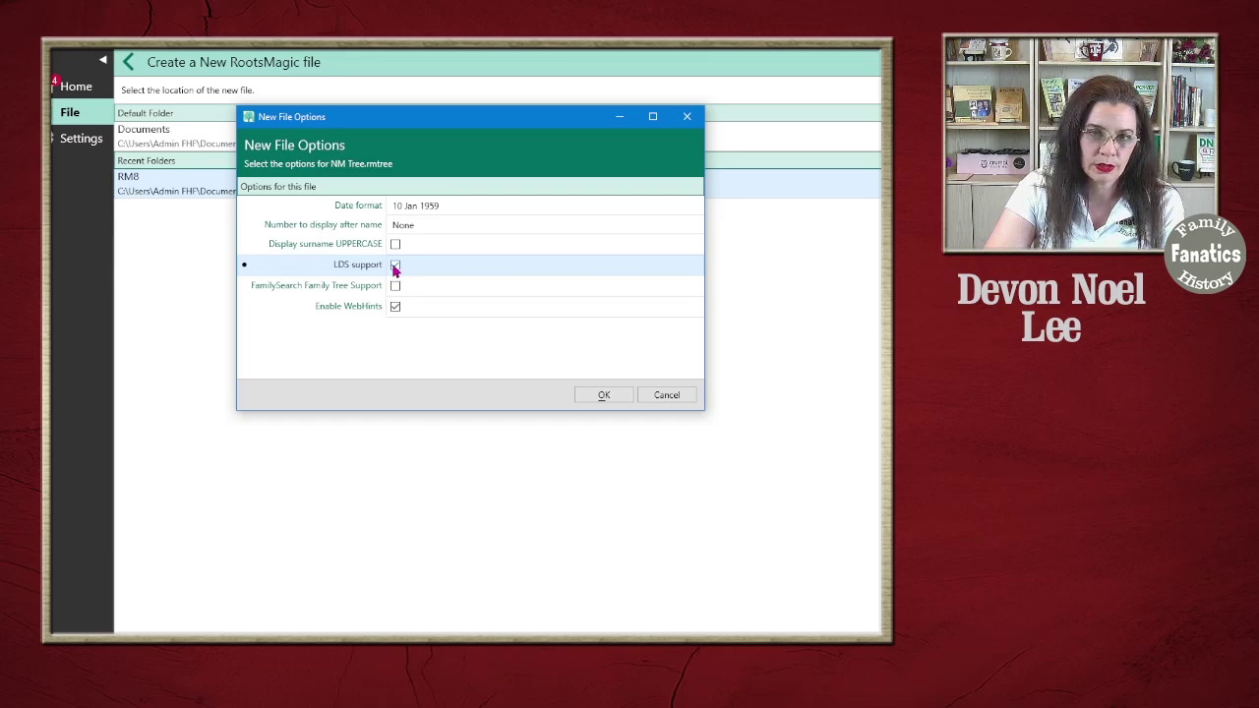
pyautogui.click(395, 265)
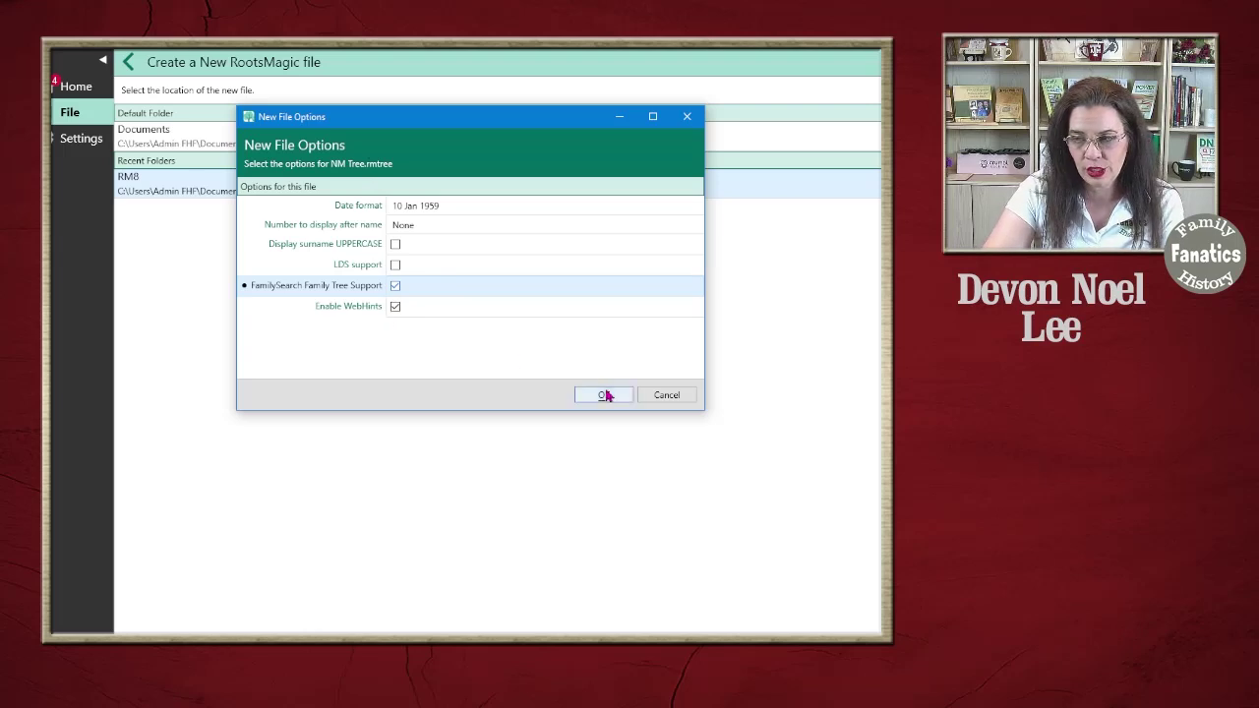
pyautogui.click(604, 394)
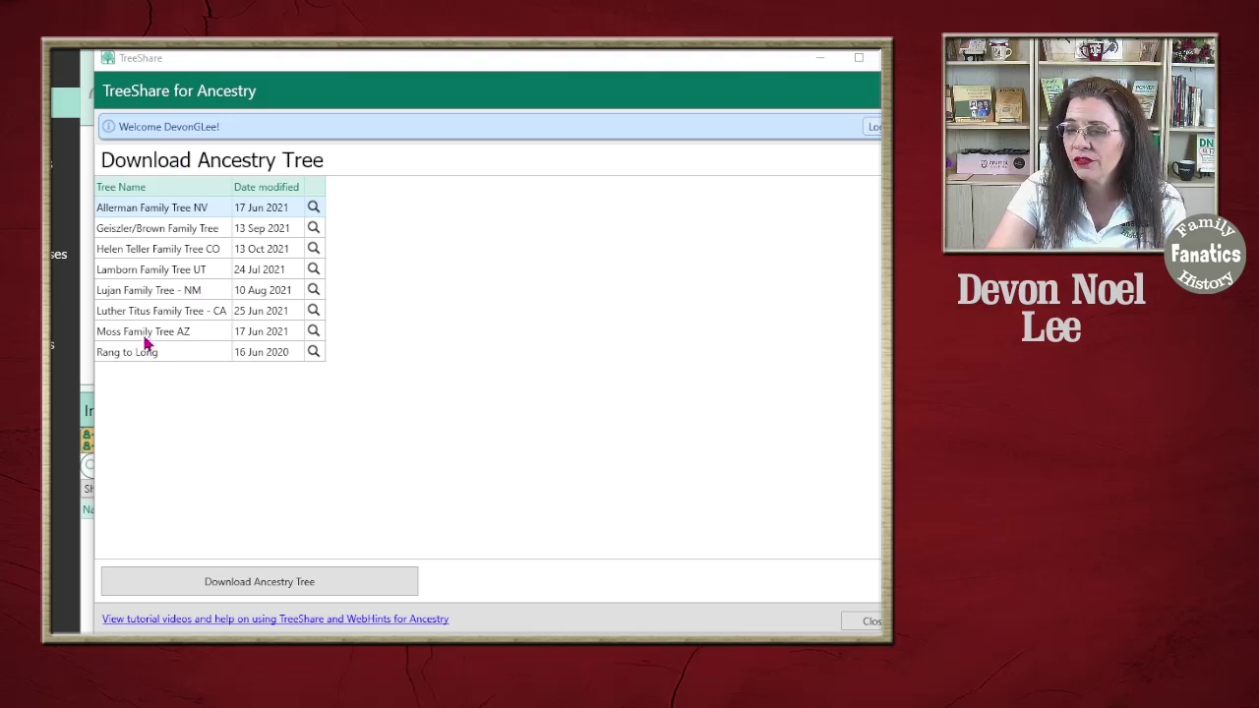
# Select Lujan Family Tree - NM in TreeShare and download it from Ancestry
pyautogui.click(172, 291)
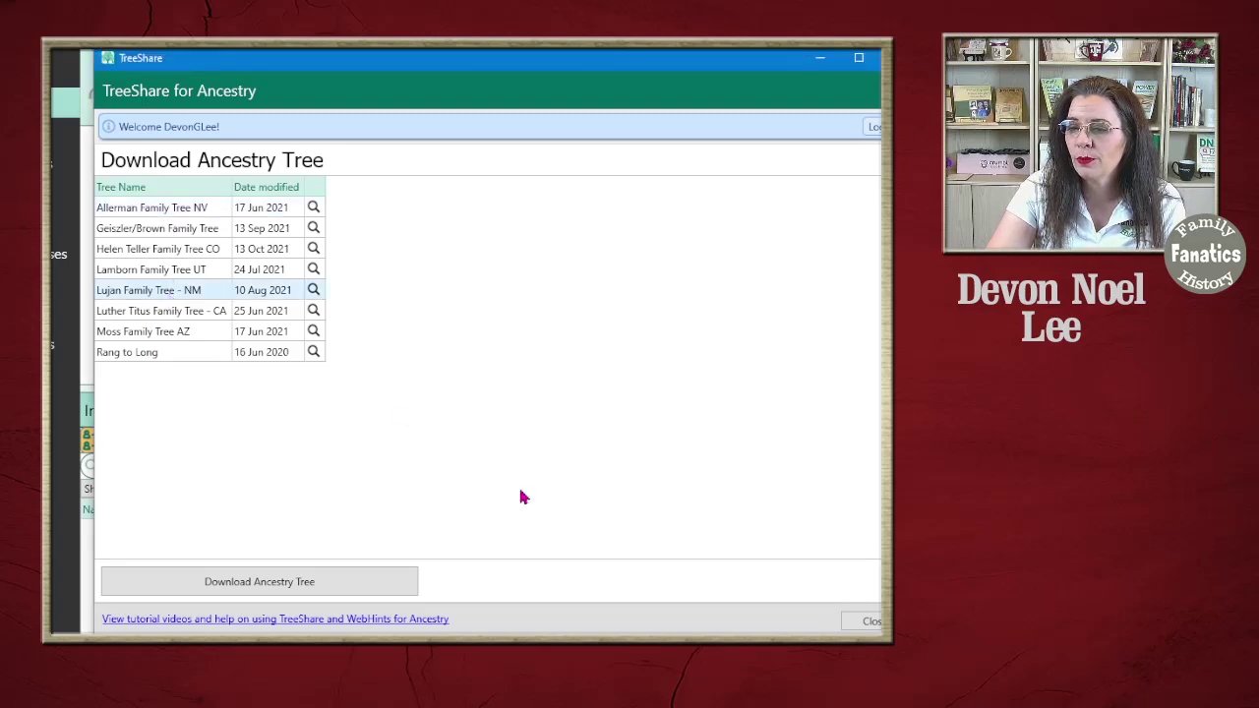
pyautogui.click(276, 587)
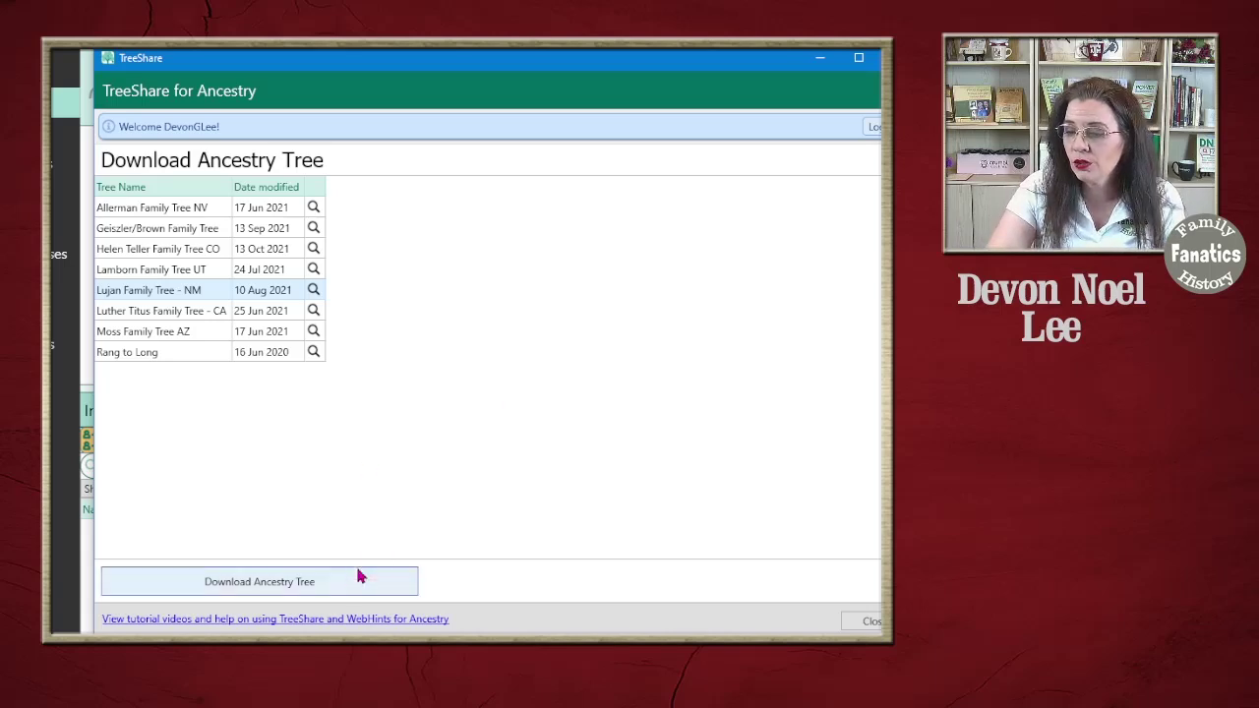
pyautogui.click(323, 588)
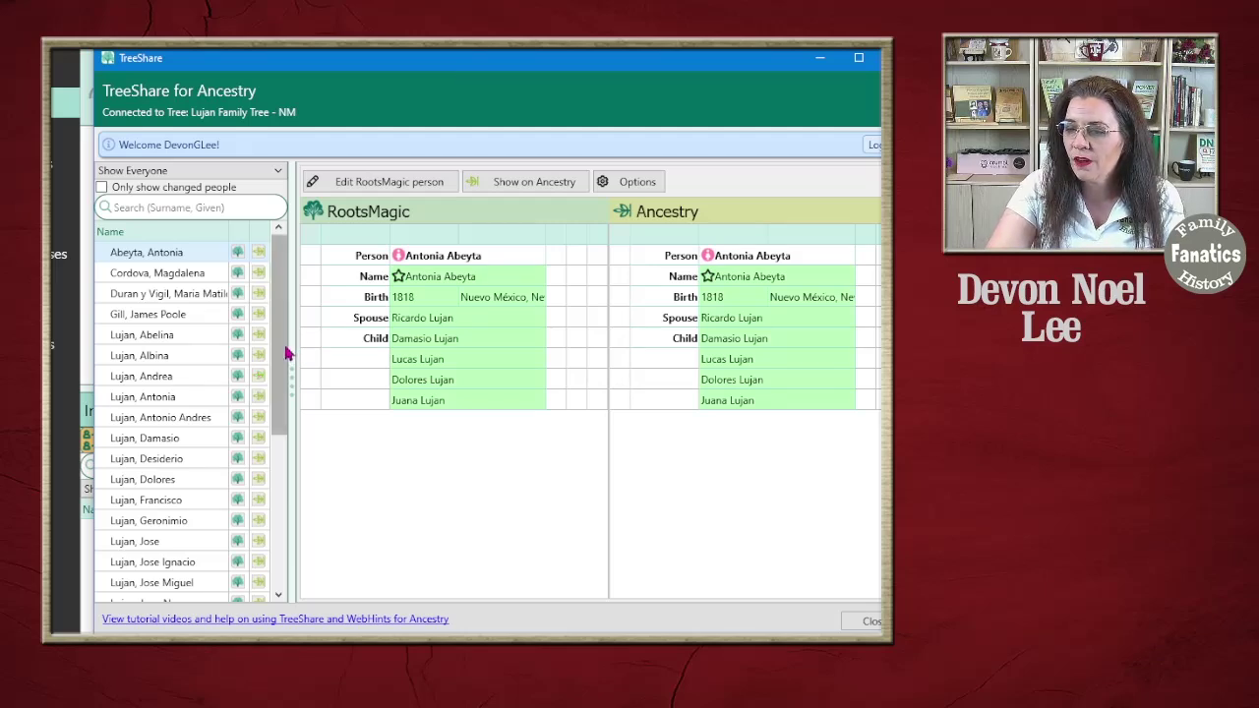
# Scroll the people list and move the TreeShare window left so it fully fits on screen
pyautogui.moveTo(284, 351); pyautogui.dragTo(283, 551)
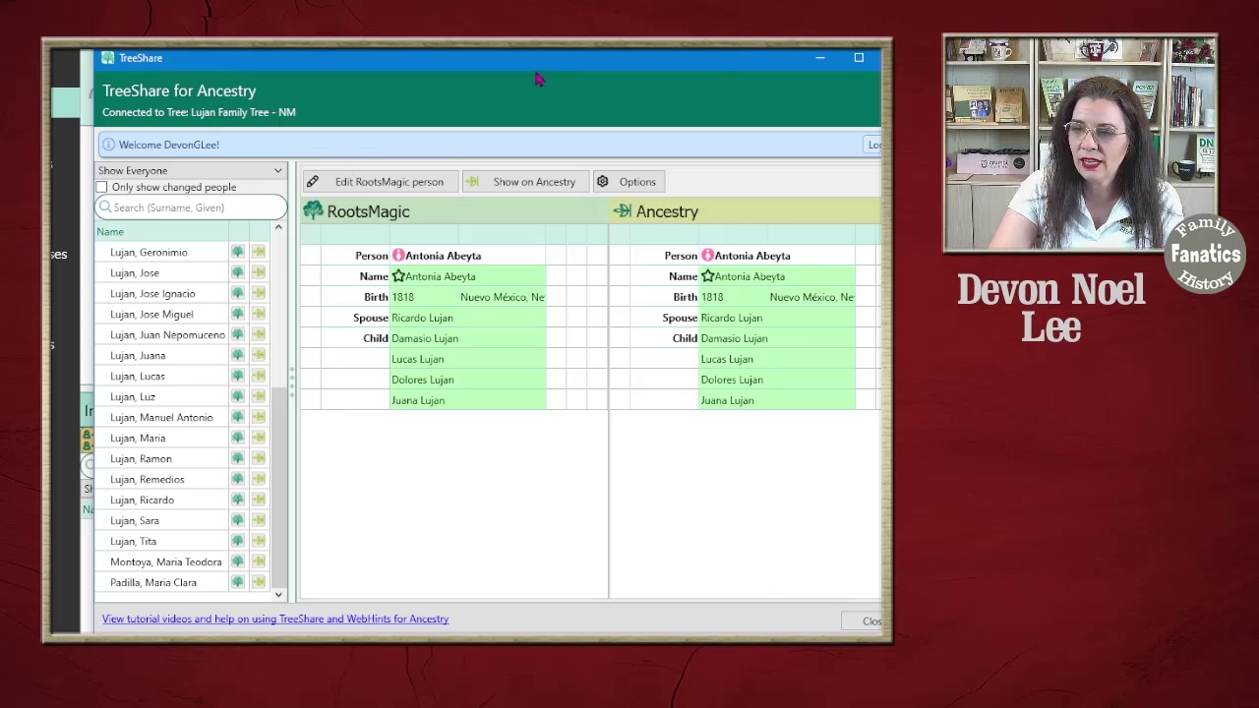
pyautogui.moveTo(538, 77); pyautogui.dragTo(491, 68)
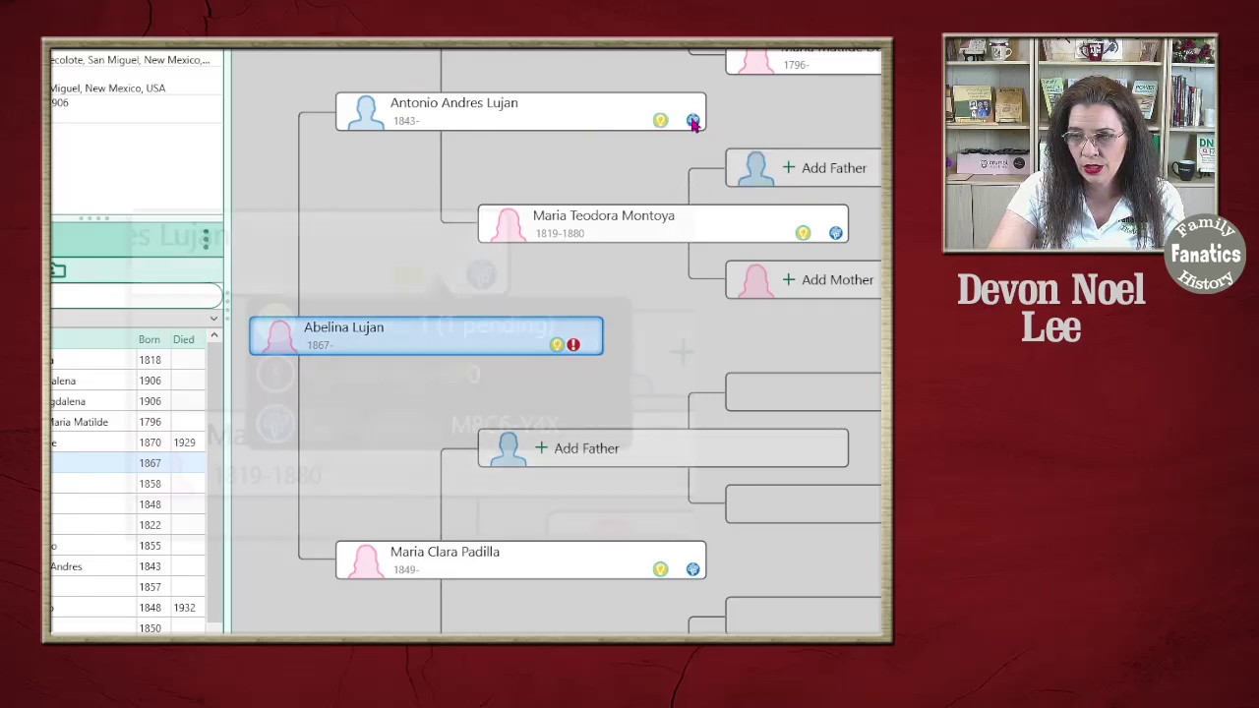
pyautogui.moveTo(694, 120)
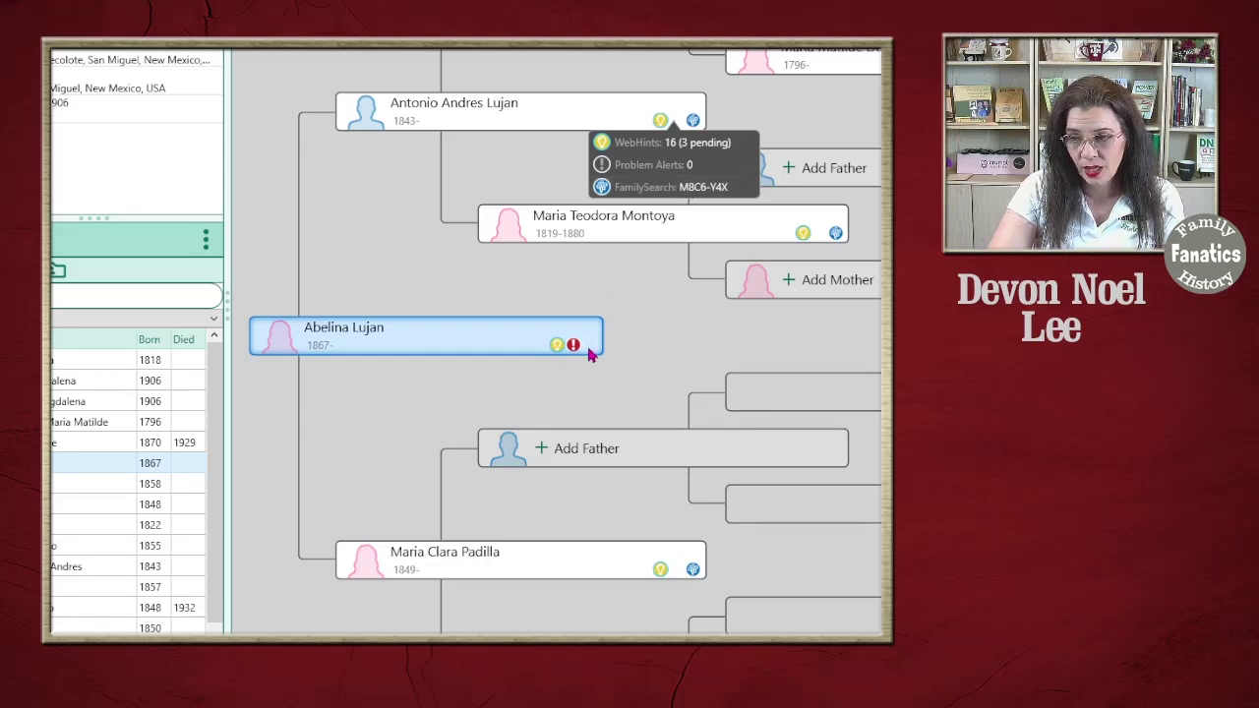
pyautogui.moveTo(593, 350)
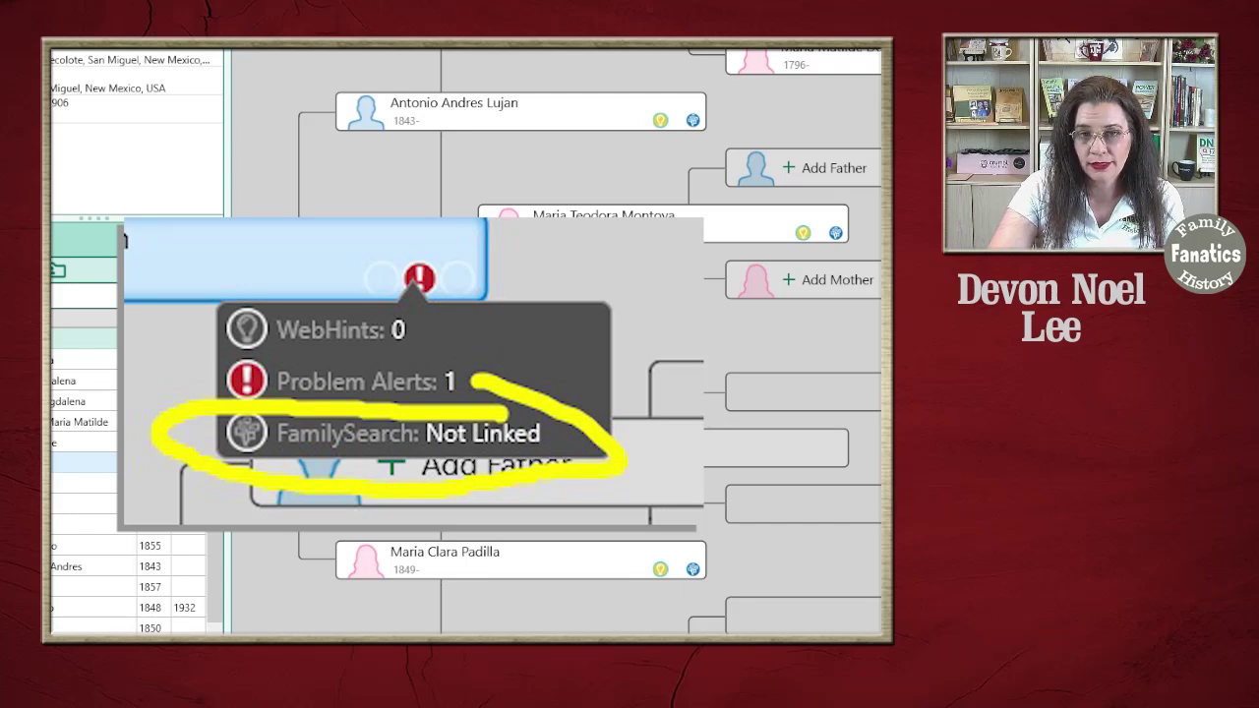
# Match the woman born 1867 to her suggested FamilySearch person, born about 1868, then close the tools
pyautogui.click(549, 418)
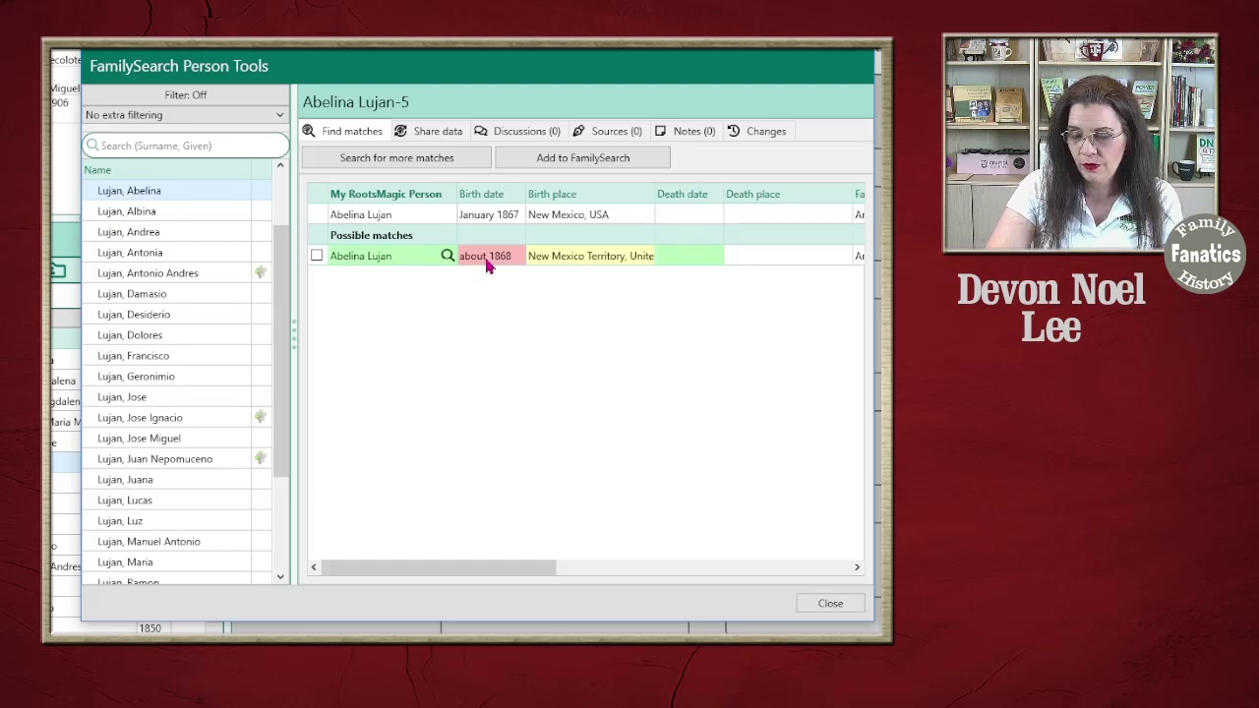
pyautogui.hscroll(3, 458, 556)
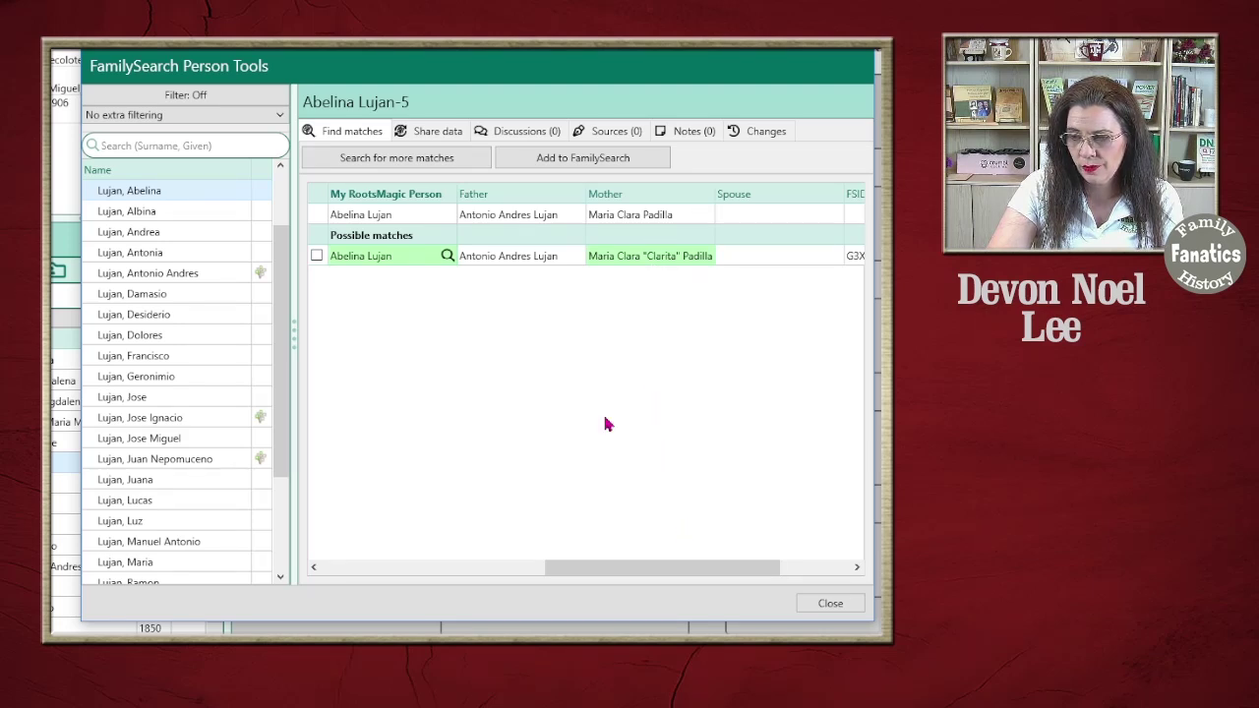
pyautogui.moveTo(652, 567); pyautogui.dragTo(453, 569)
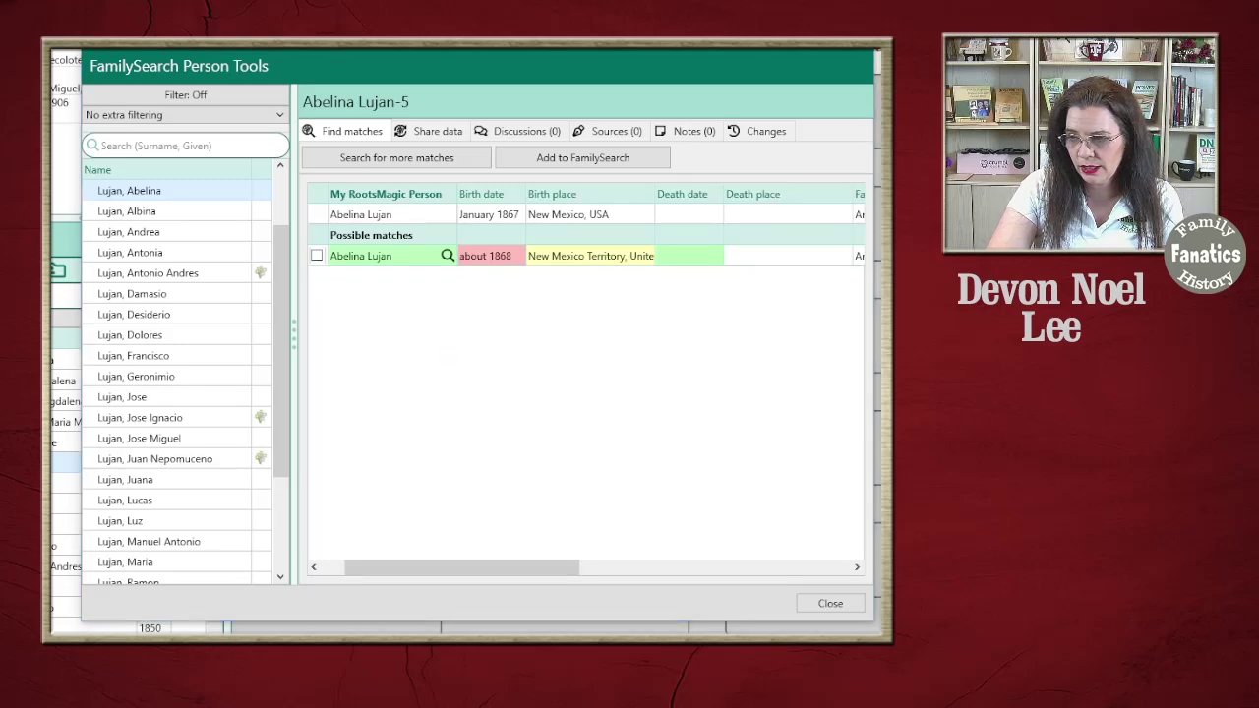
pyautogui.click(317, 256)
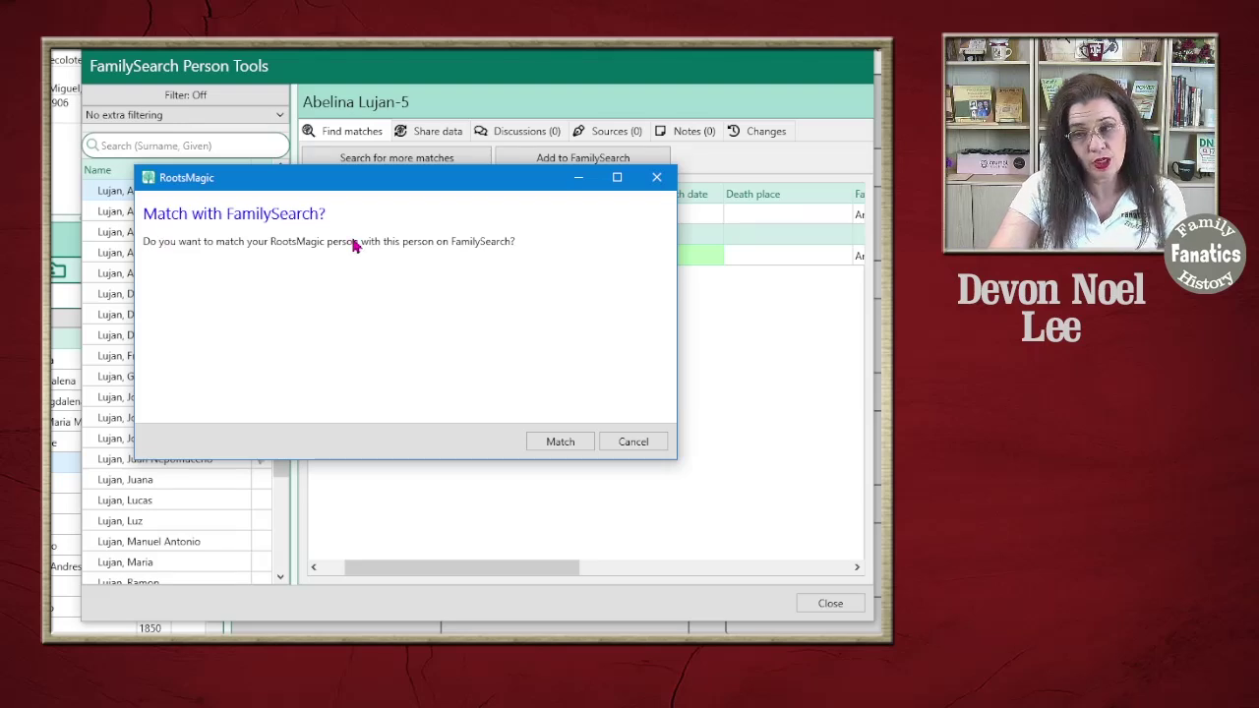
pyautogui.click(561, 445)
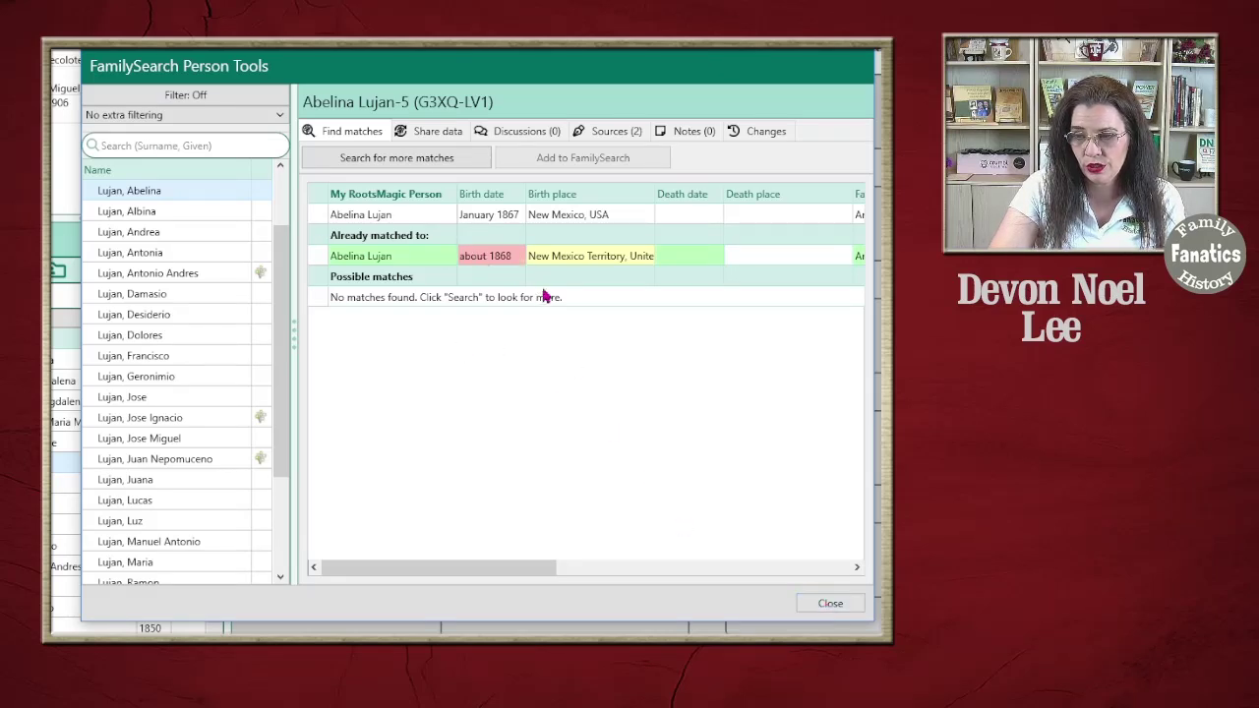
pyautogui.click(825, 608)
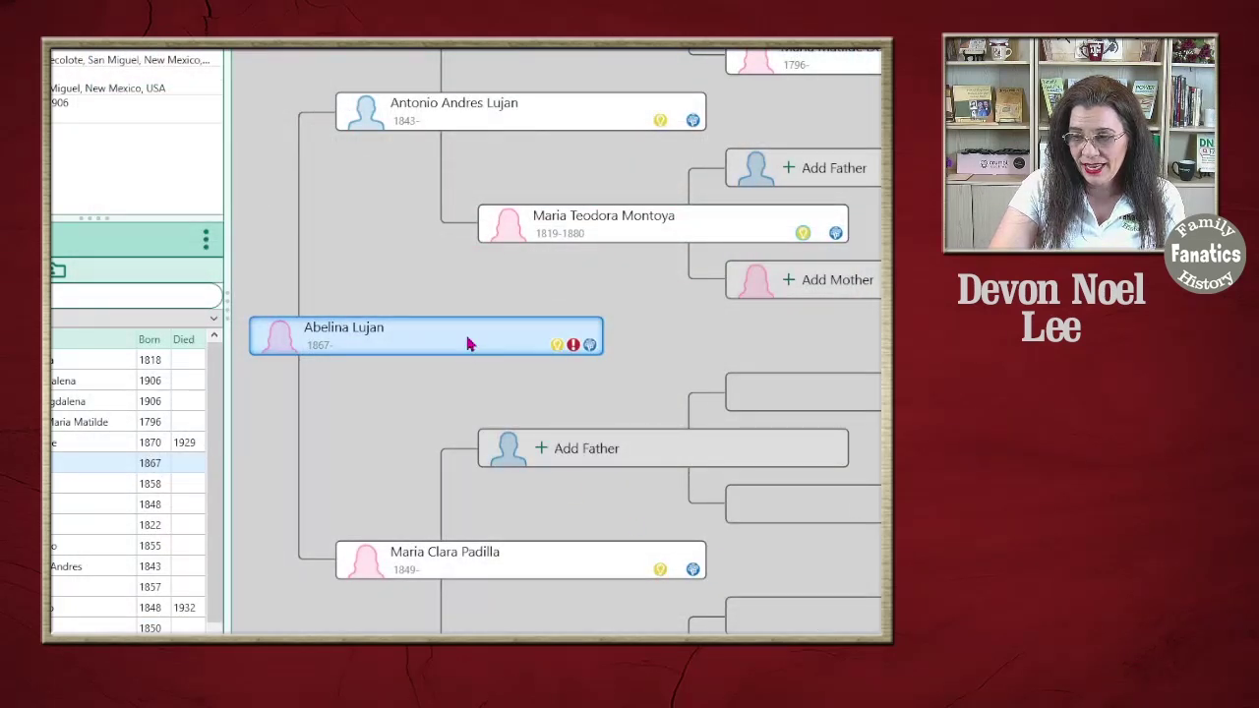
# Open her FamilySearch side-by-side comparison and review her RootsMagic birth details and sources
pyautogui.moveTo(593, 343)
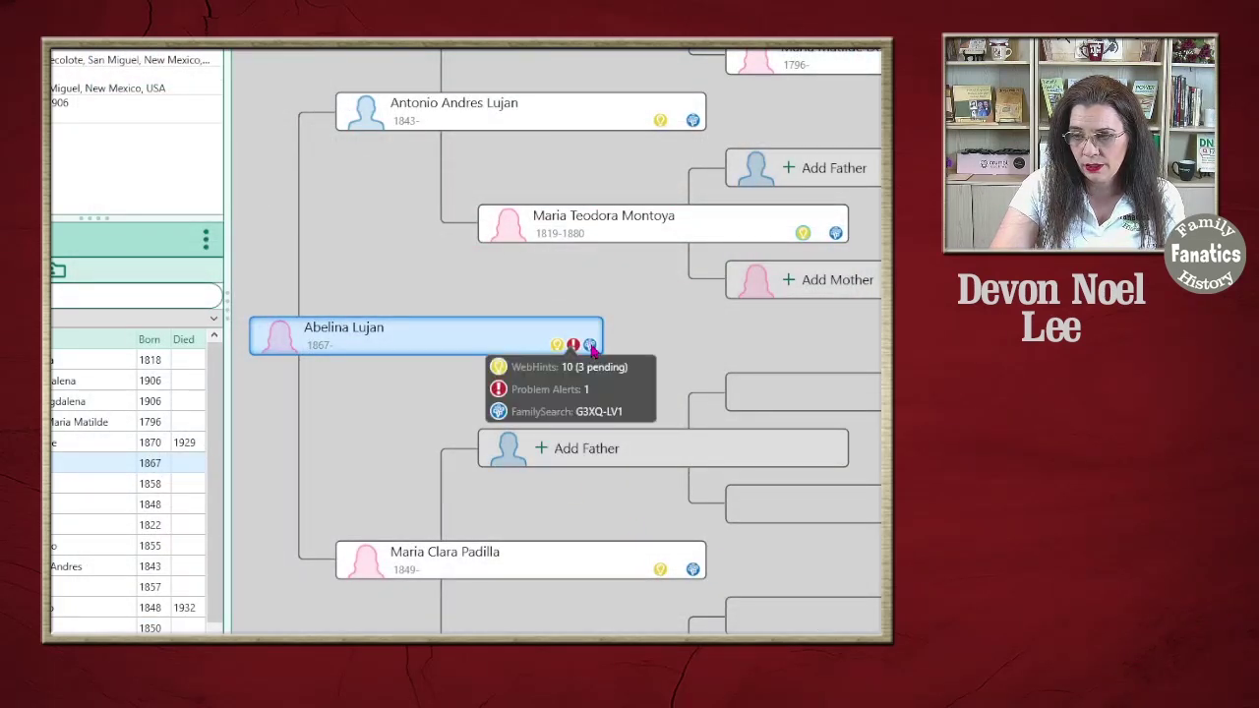
pyautogui.click(582, 409)
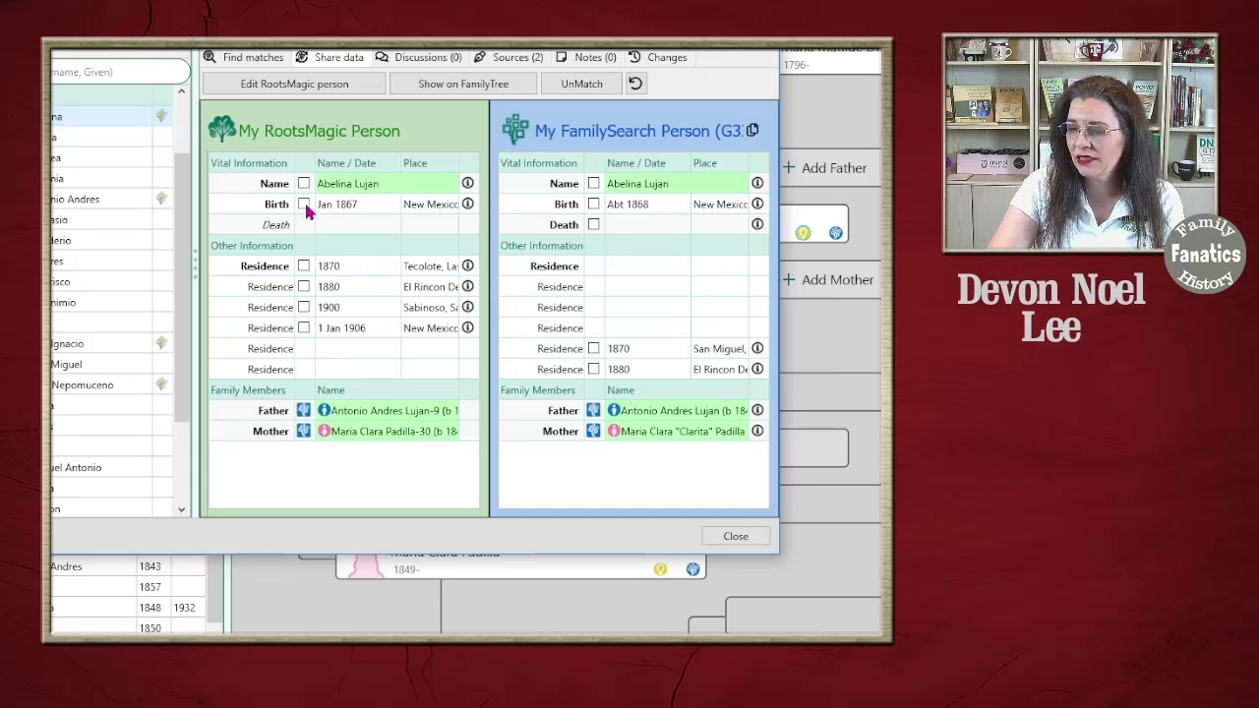
pyautogui.click(468, 204)
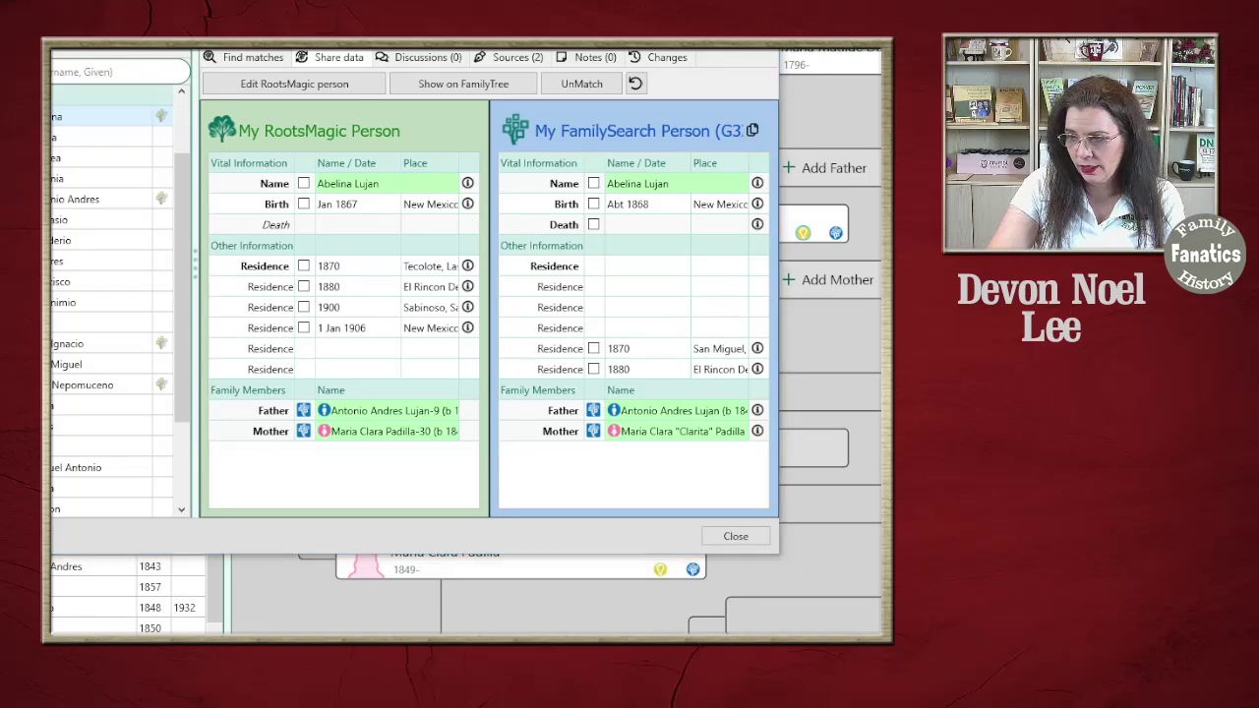
pyautogui.moveTo(332, 168); pyautogui.dragTo(185, 64)
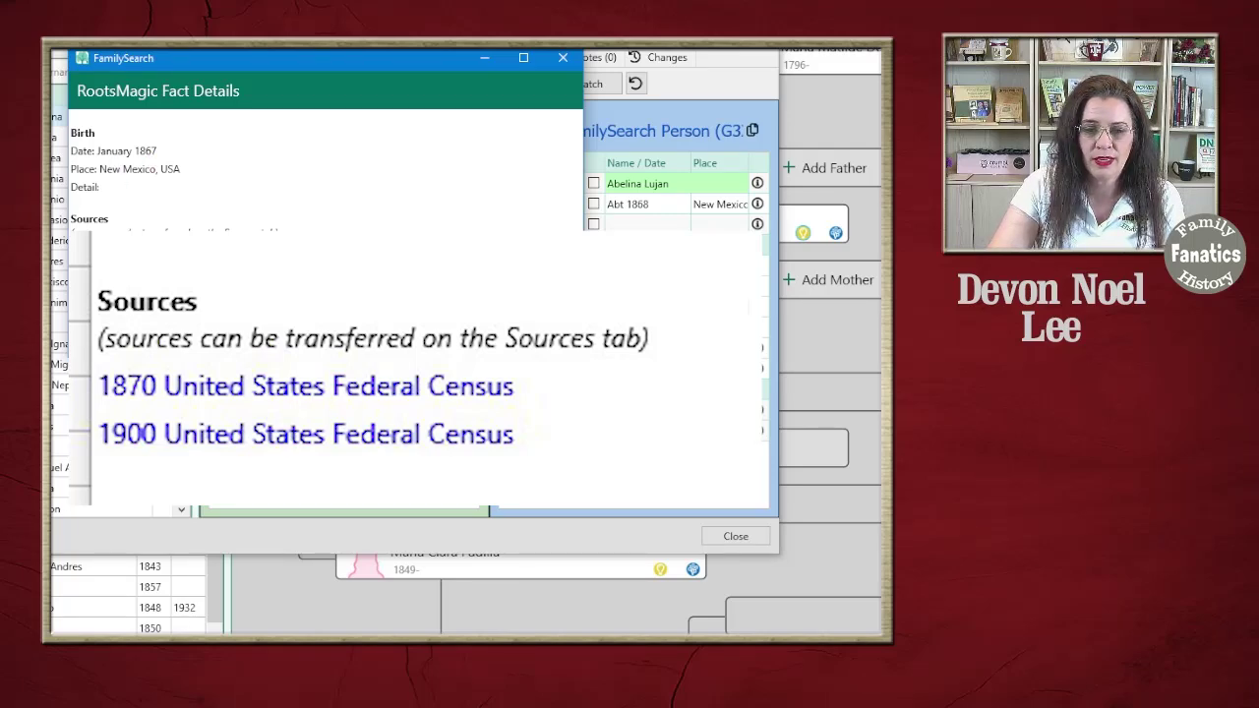
pyautogui.click(562, 59)
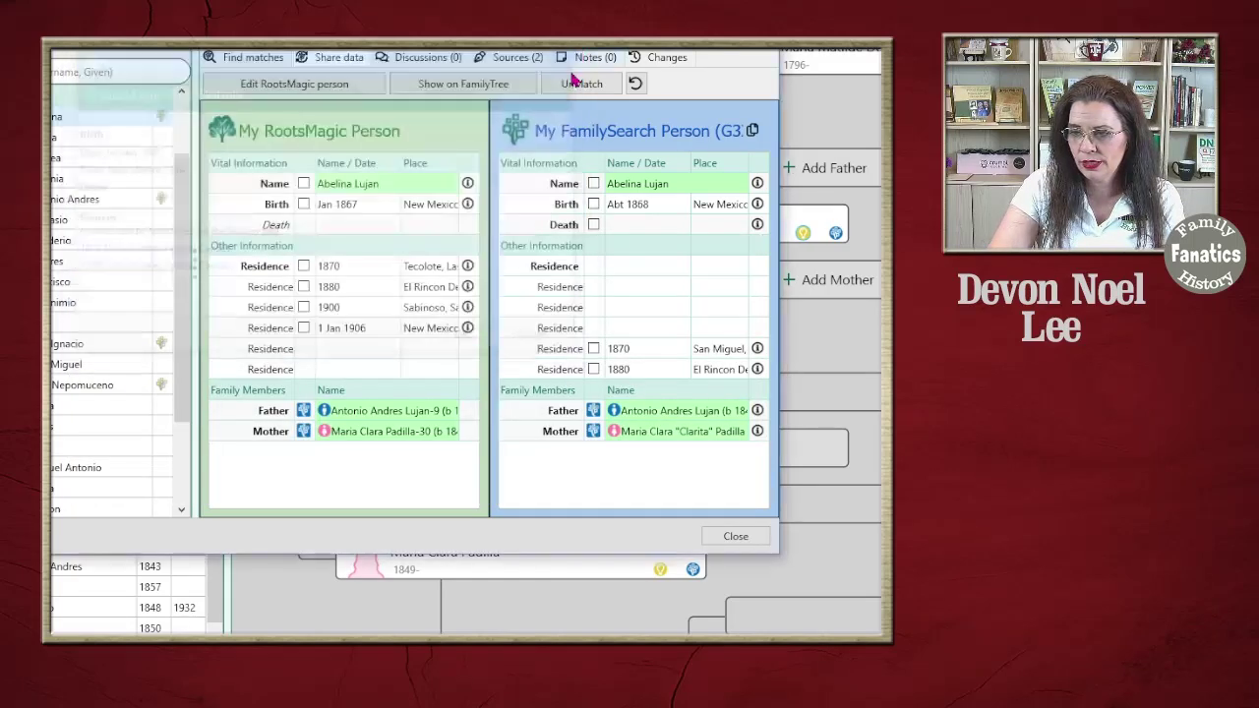
# Replace her FamilySearch birth with Jan 1867, reason 'Birth date on the 1900 Census', then reload
pyautogui.click(304, 205)
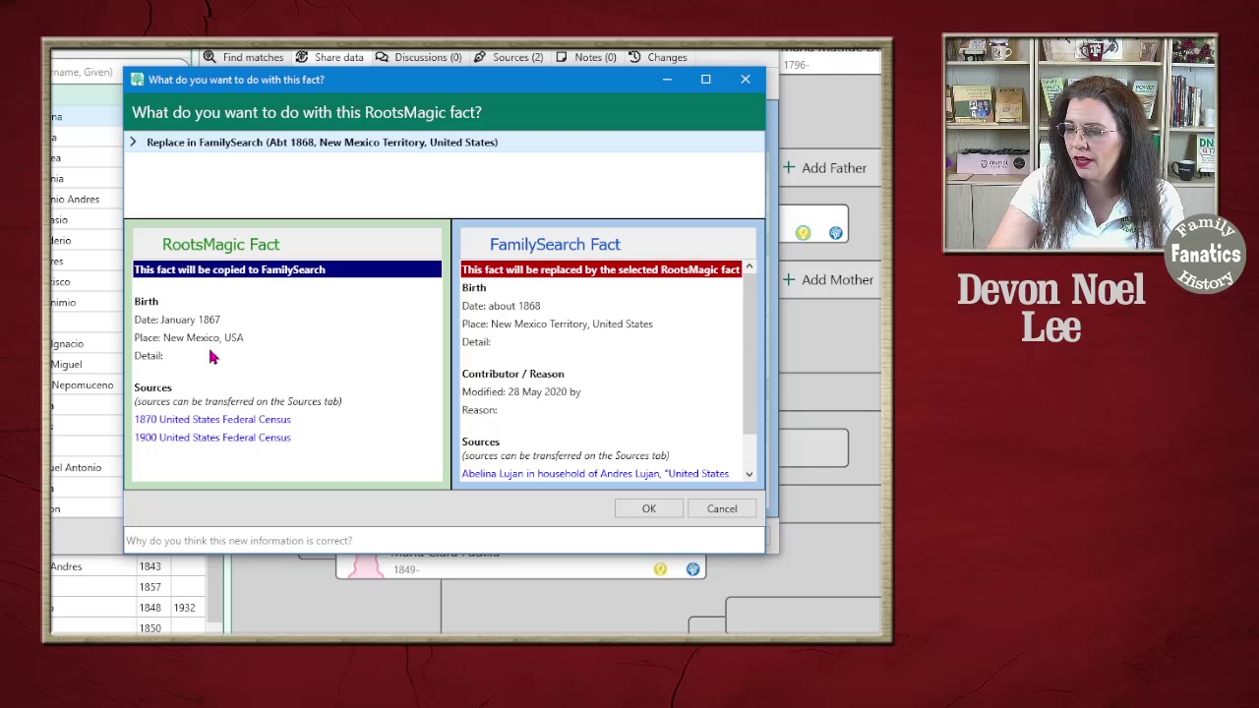
pyautogui.moveTo(745, 374); pyautogui.dragTo(746, 415)
pyautogui.scroll(1, 556, 346)
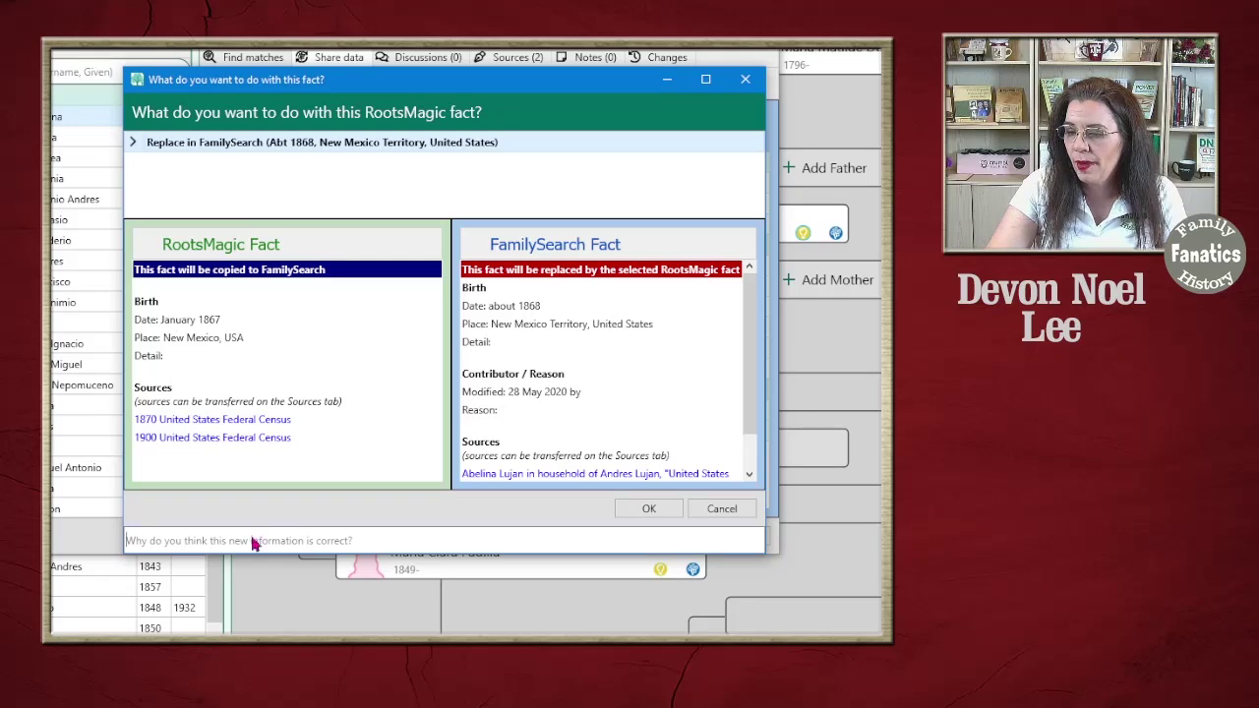
pyautogui.write('Date')
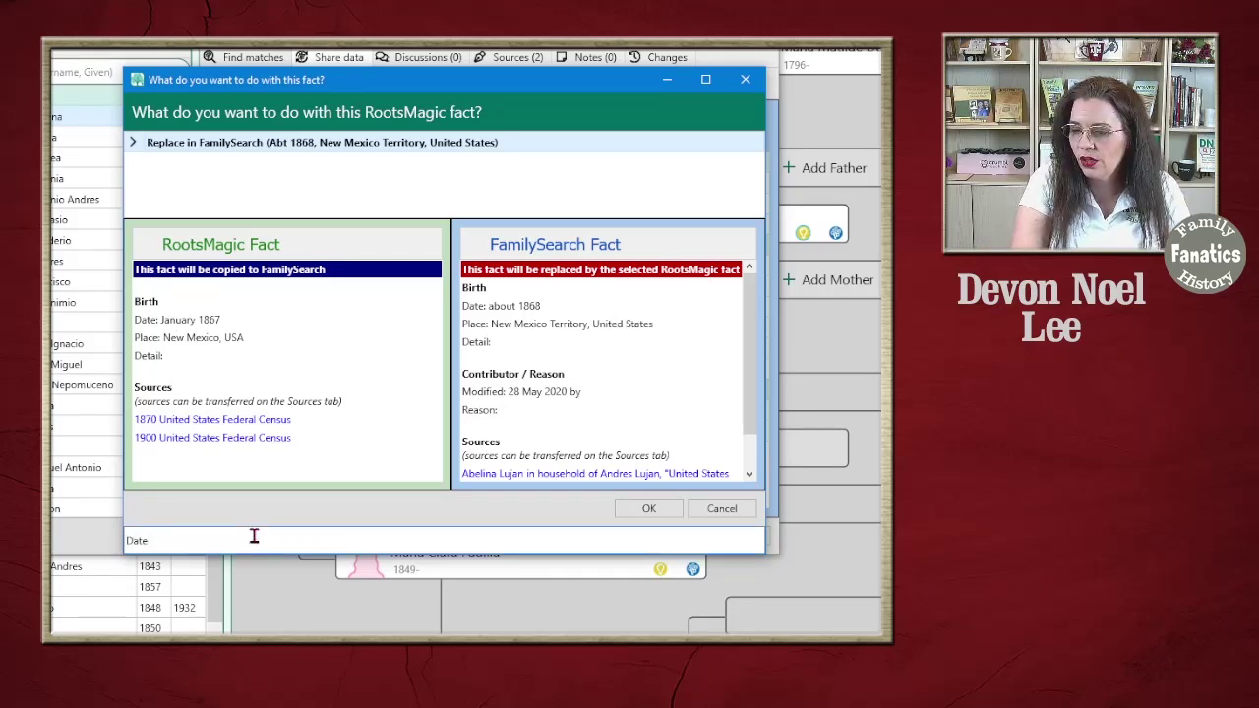
pyautogui.hotkey('ctrl', 'a')
pyautogui.write('Birth date on the 1900 Census')
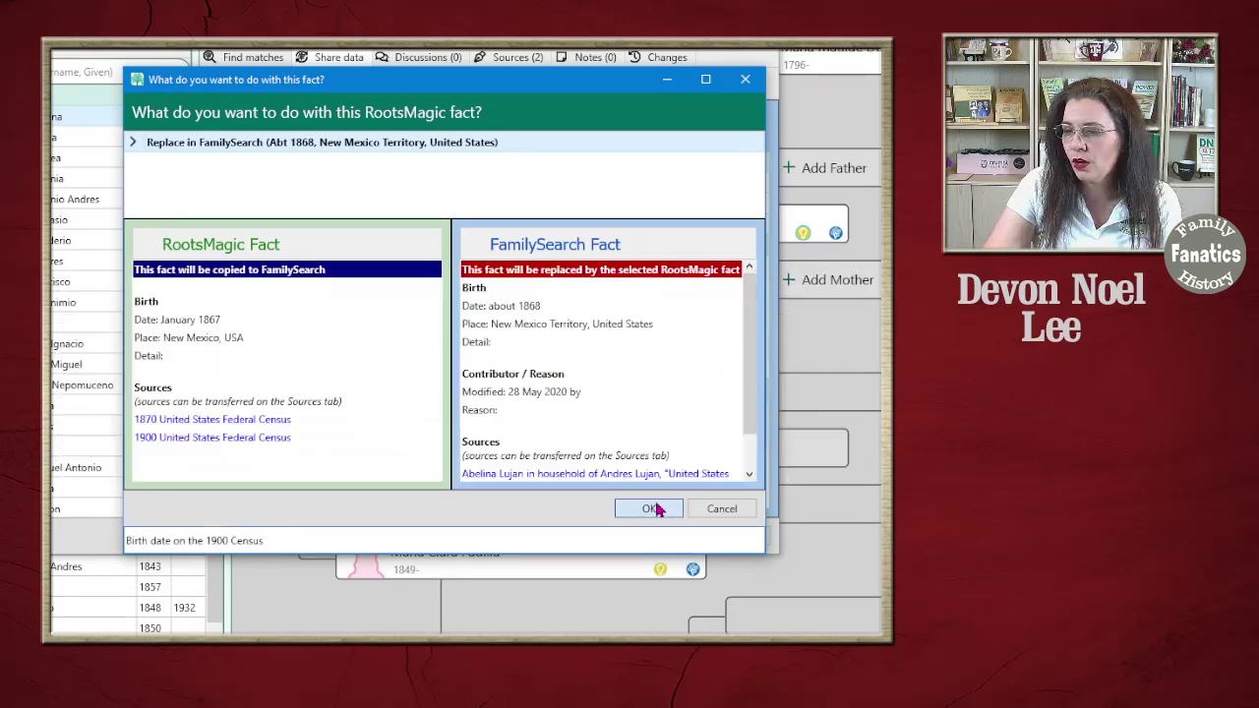
pyautogui.click(649, 509)
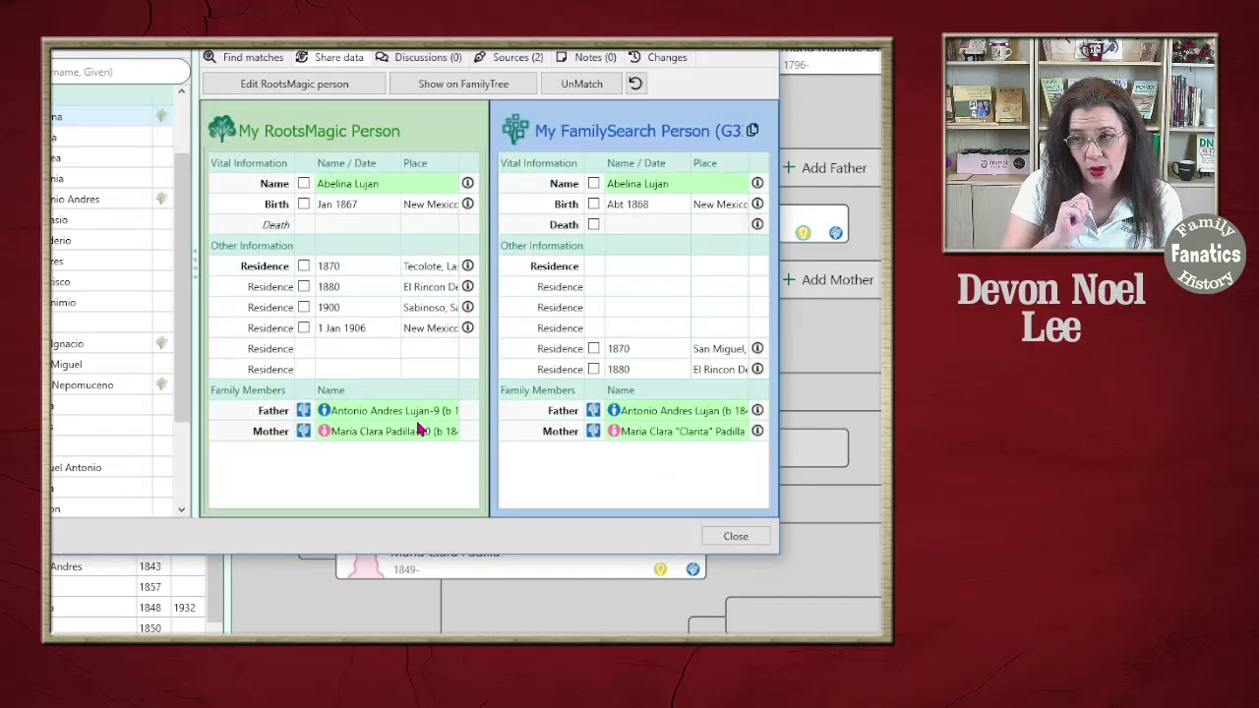
pyautogui.click(636, 86)
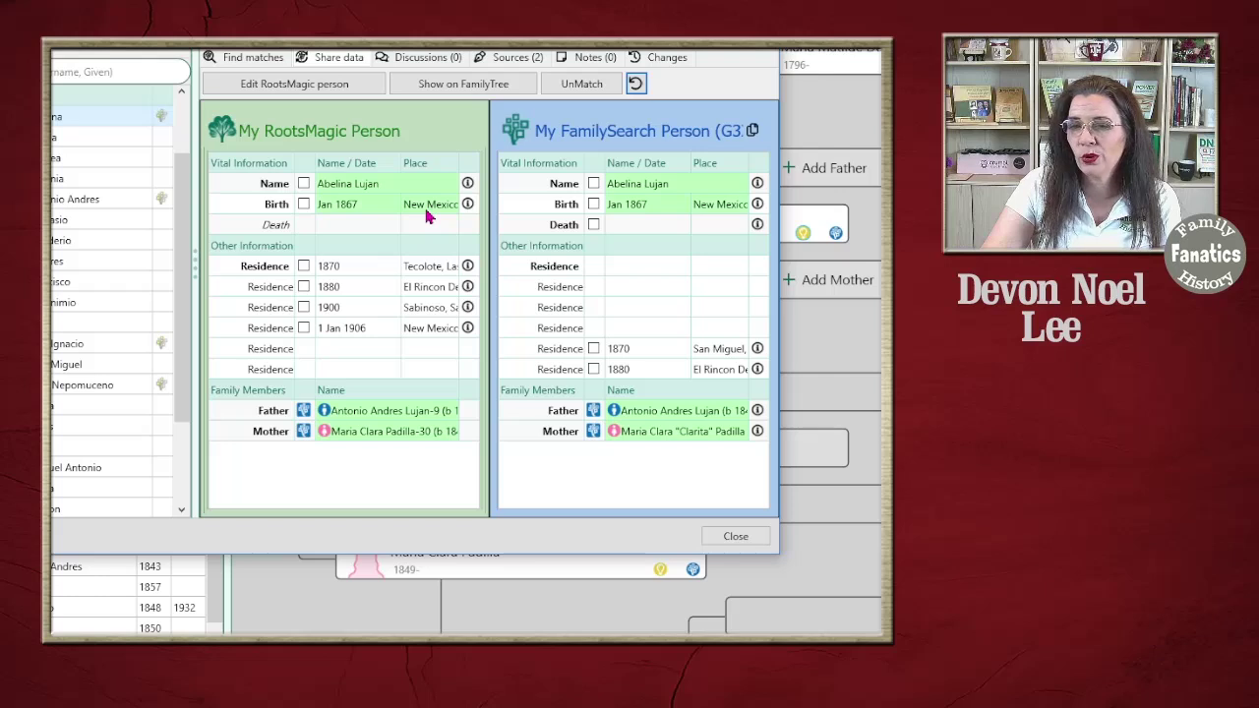
# On FamilySearch, extend the birth fact's reason, accept the 'Birthdate' spelling fix, and save
pyautogui.click(461, 87)
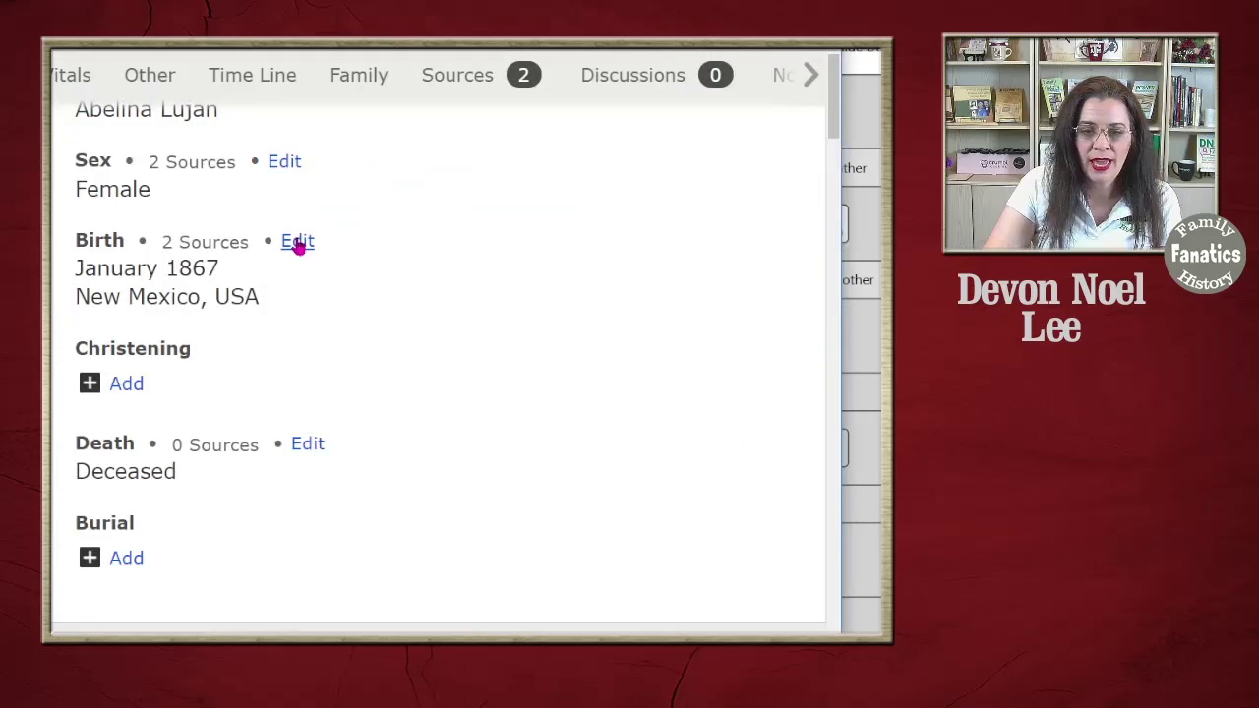
pyautogui.click(298, 243)
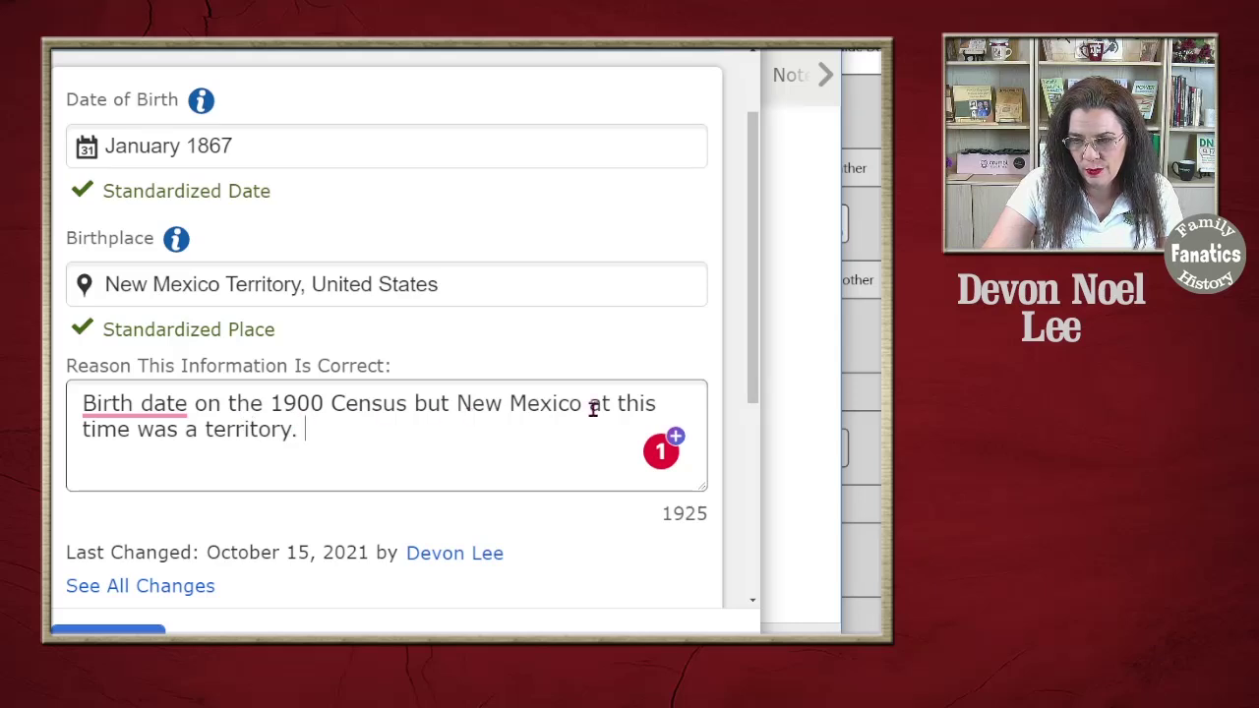
pyautogui.click(308, 467)
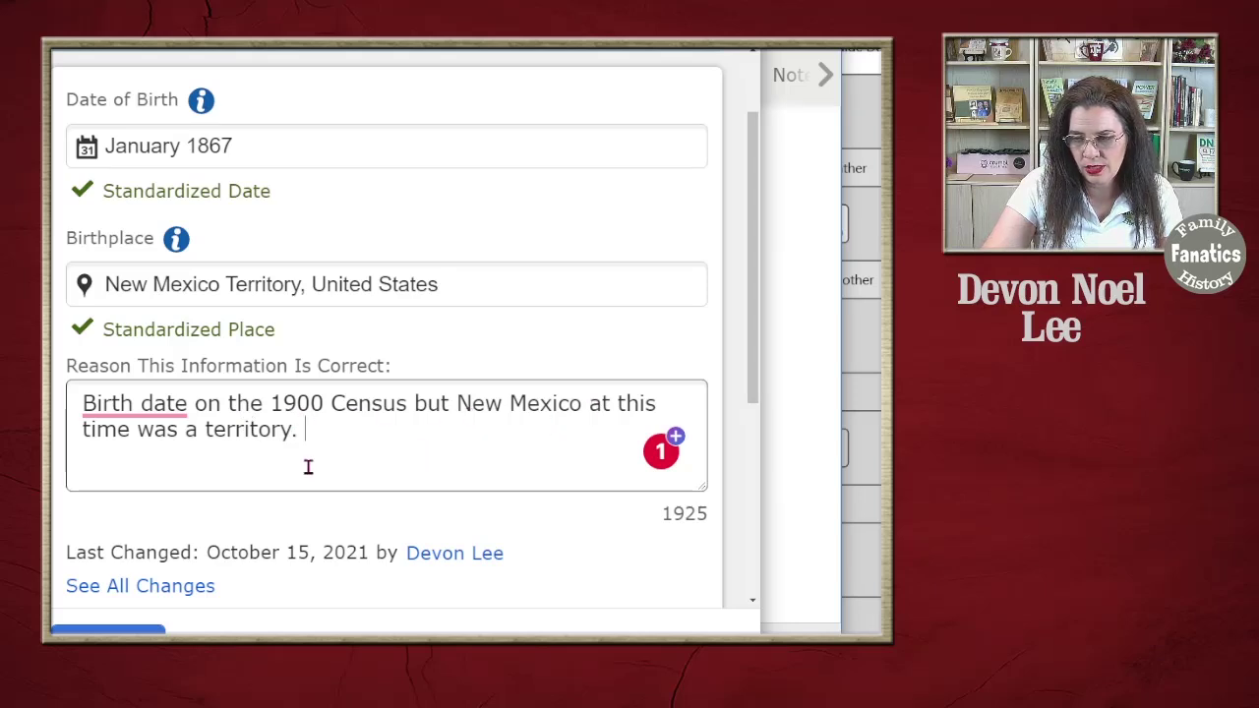
pyautogui.moveTo(96, 411)
pyautogui.click(132, 452)
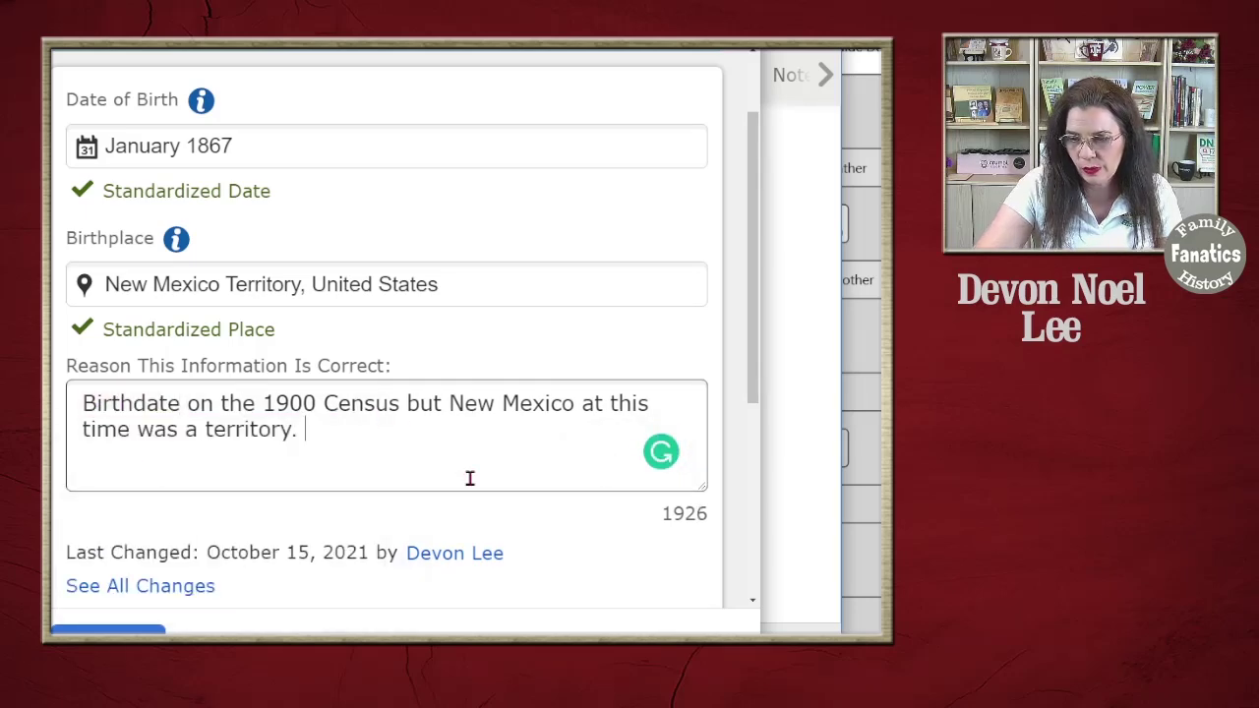
pyautogui.click(109, 630)
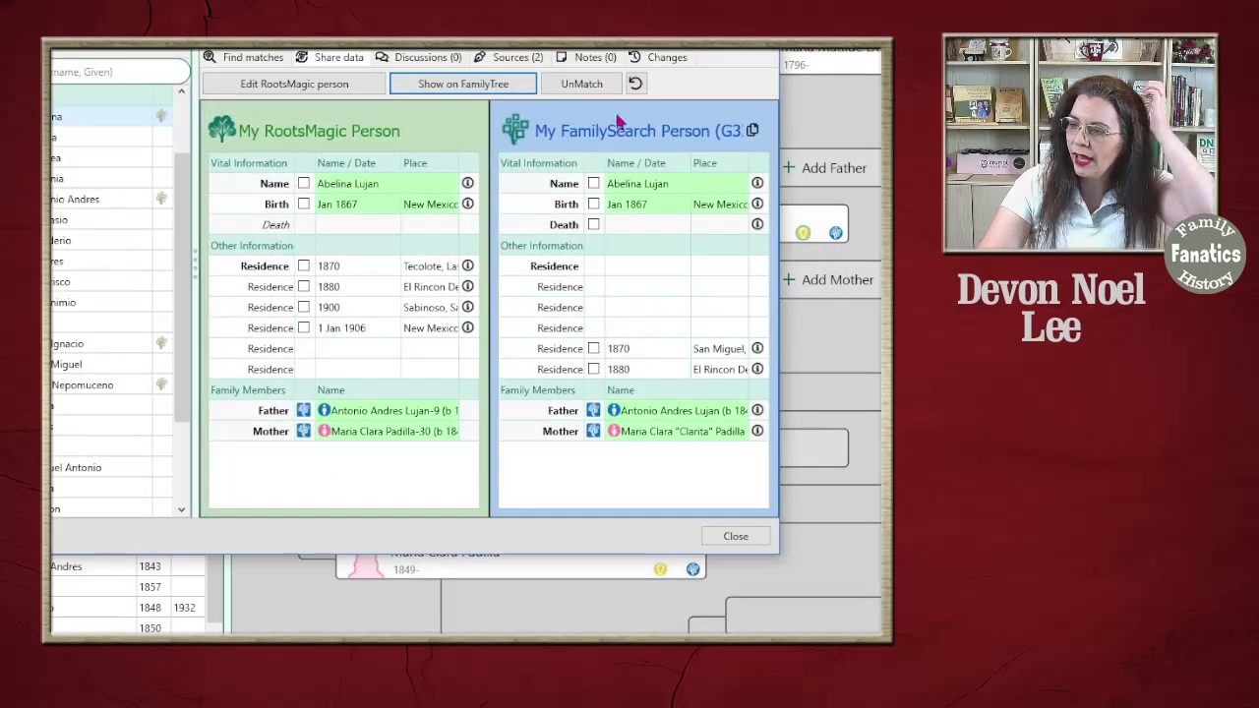
pyautogui.click(636, 83)
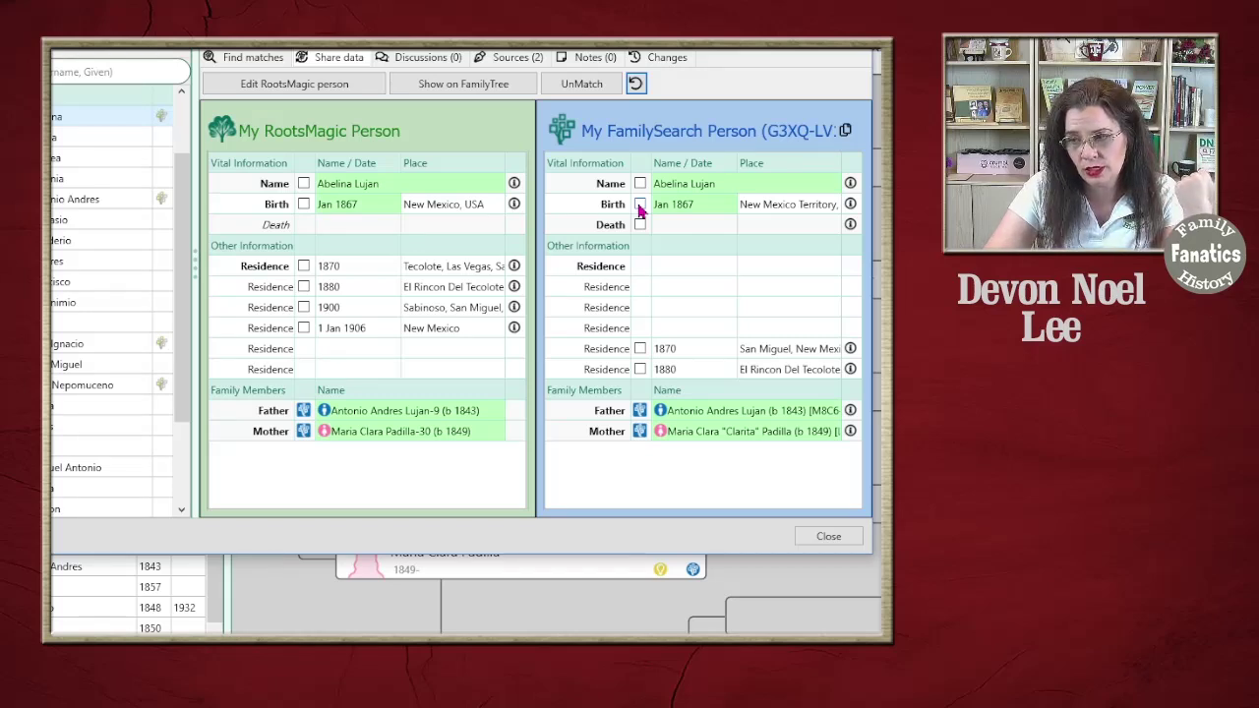
pyautogui.click(639, 204)
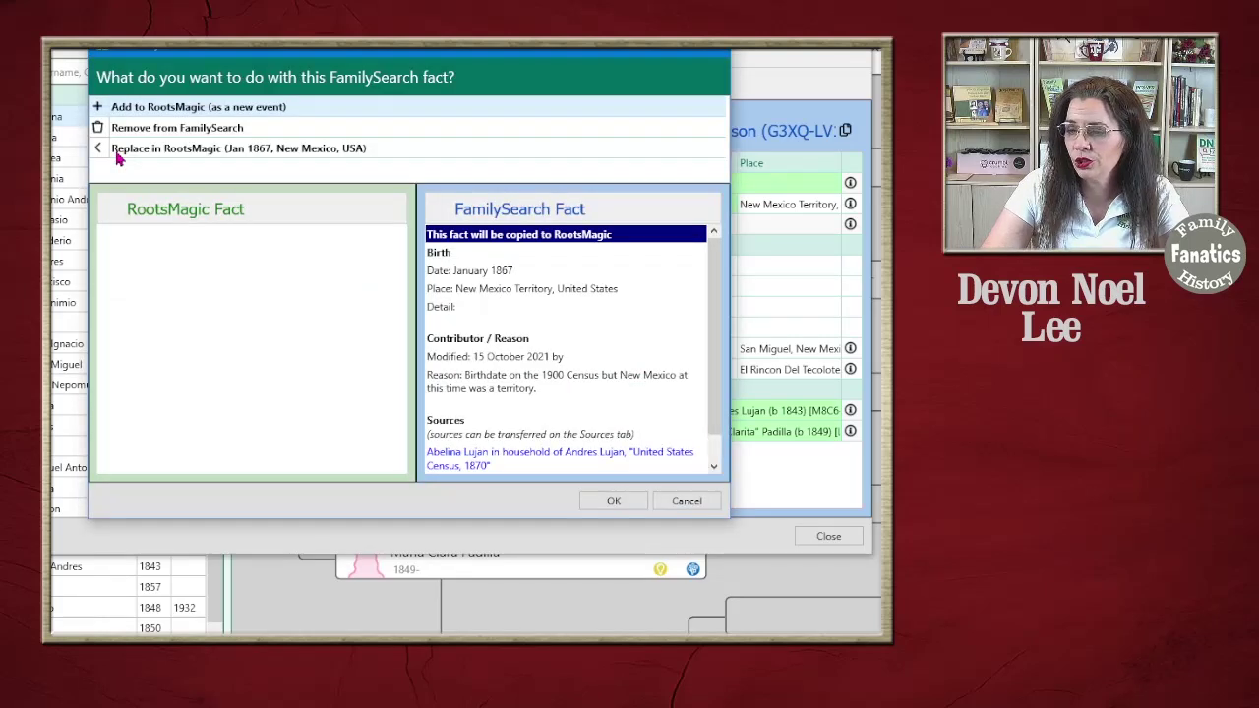
pyautogui.click(267, 153)
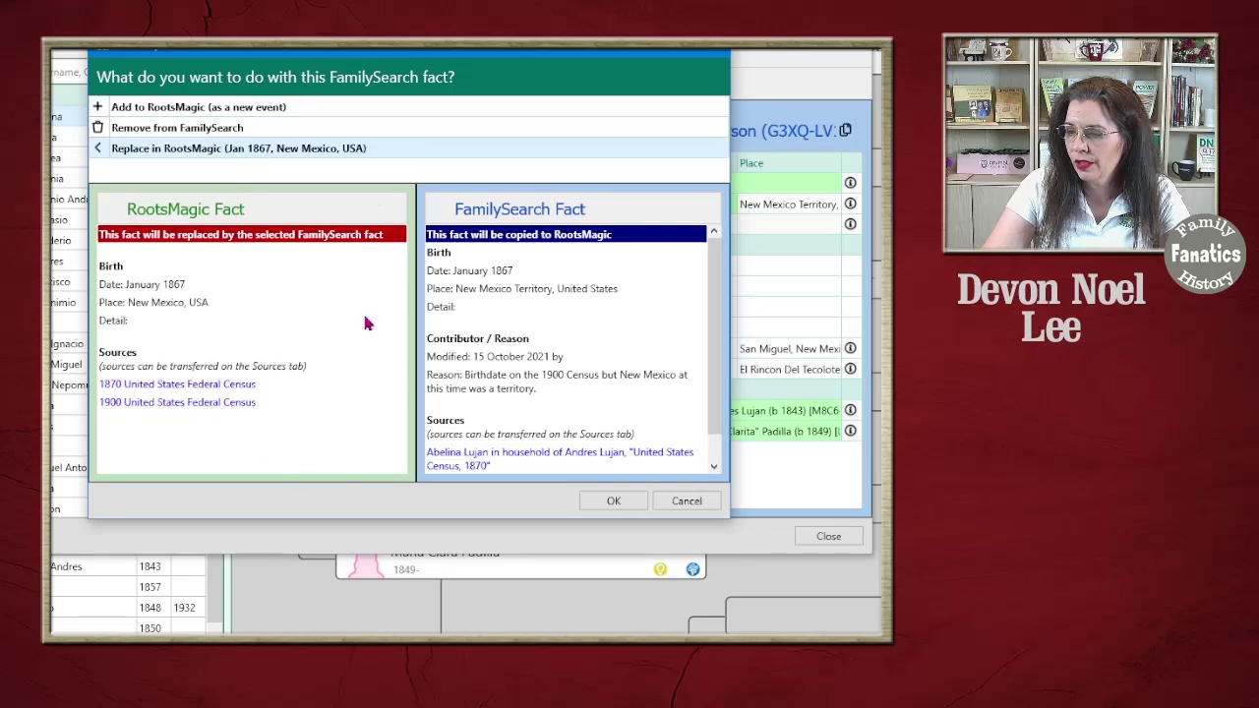
pyautogui.click(612, 502)
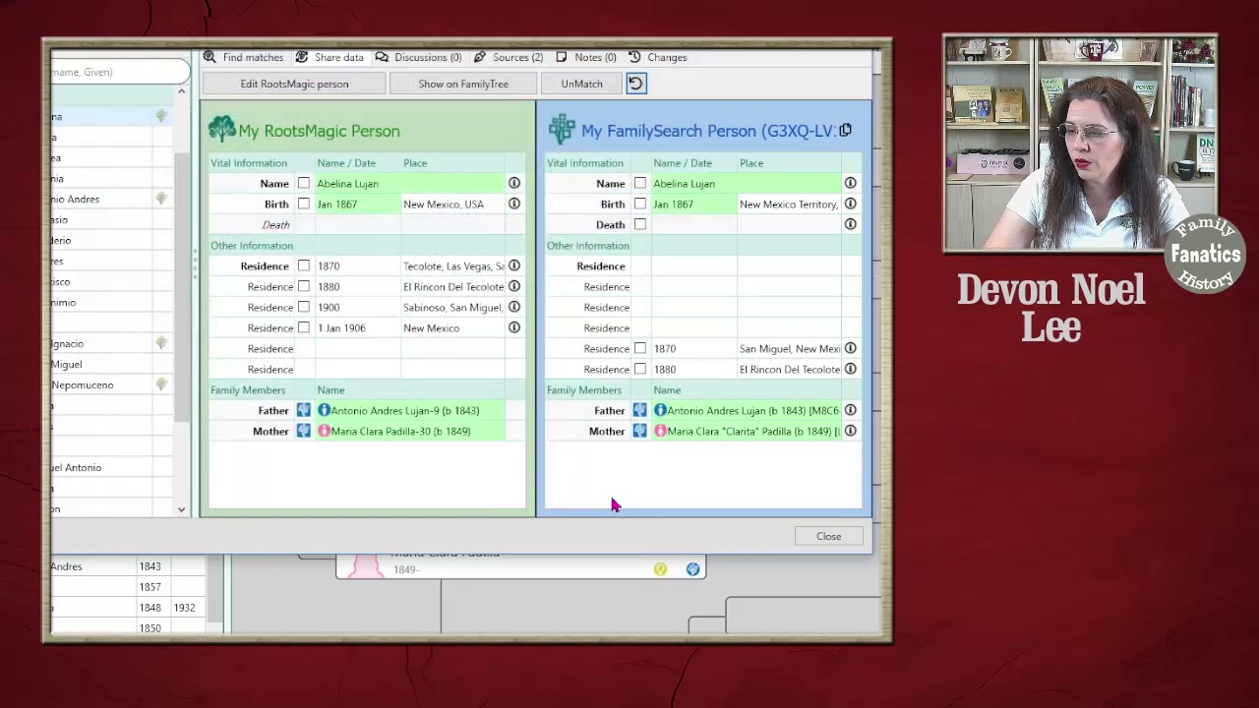
pyautogui.click(636, 83)
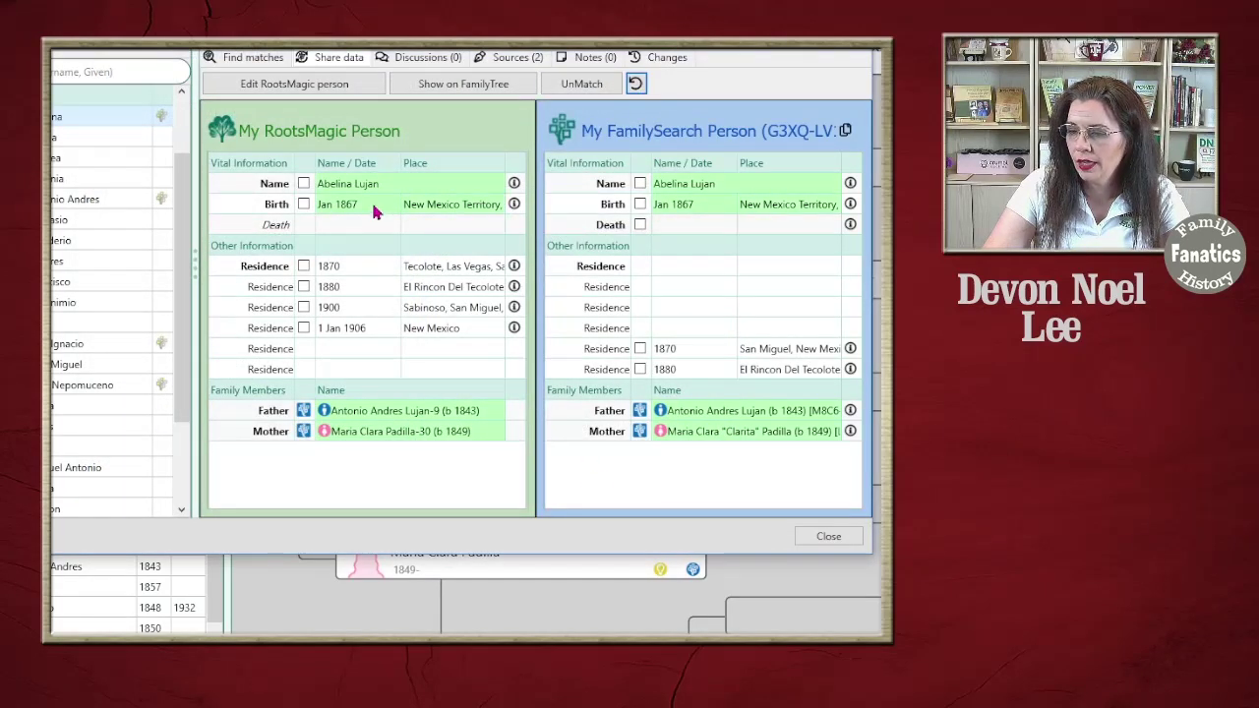
pyautogui.click(831, 542)
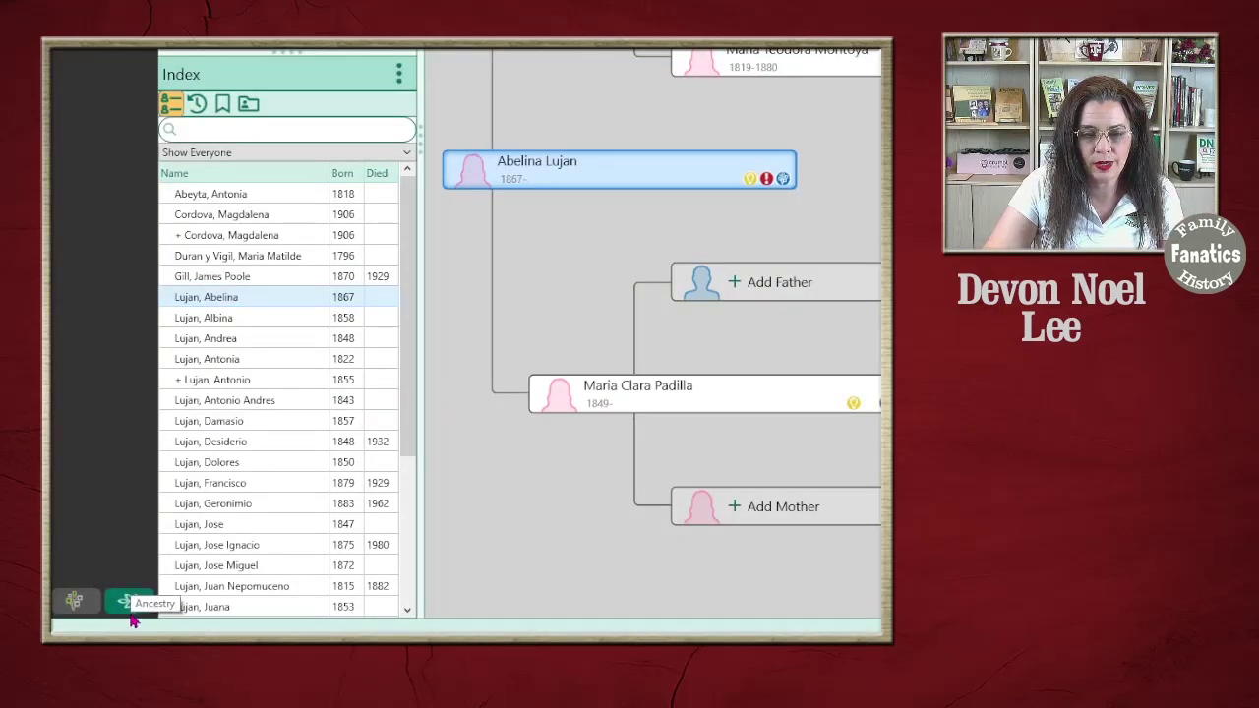
pyautogui.click(127, 602)
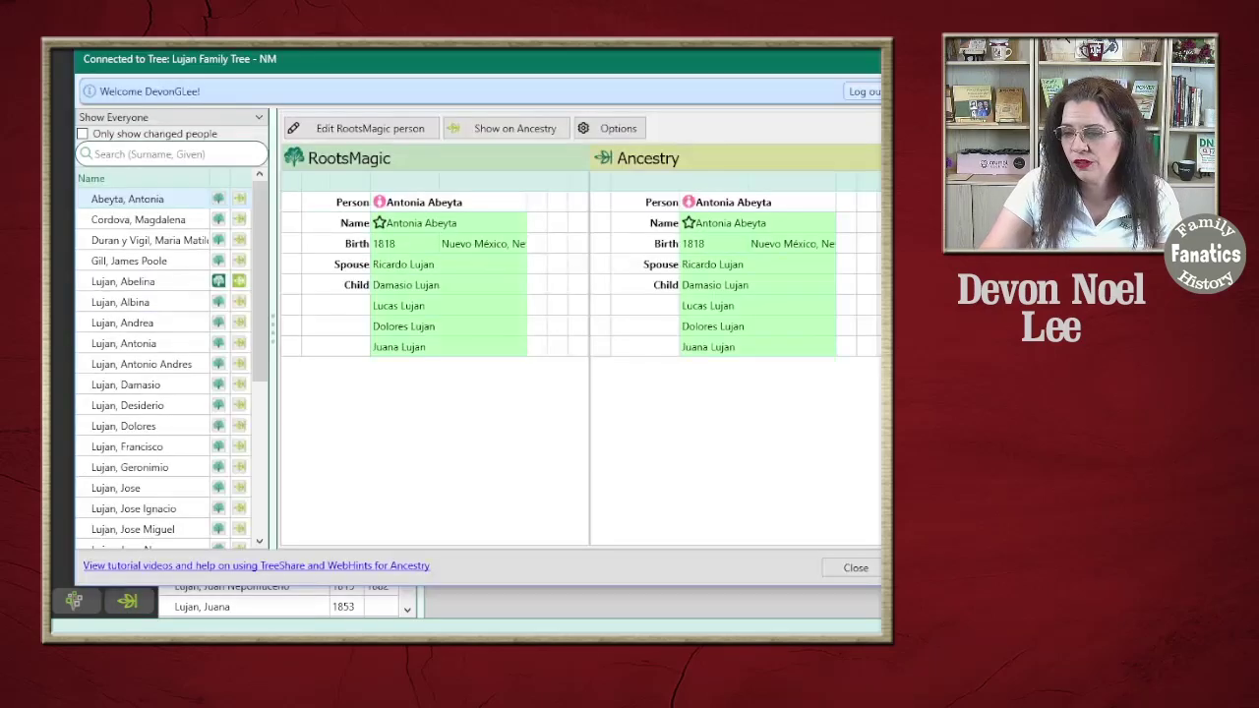
pyautogui.moveTo(472, 59); pyautogui.dragTo(480, 0)
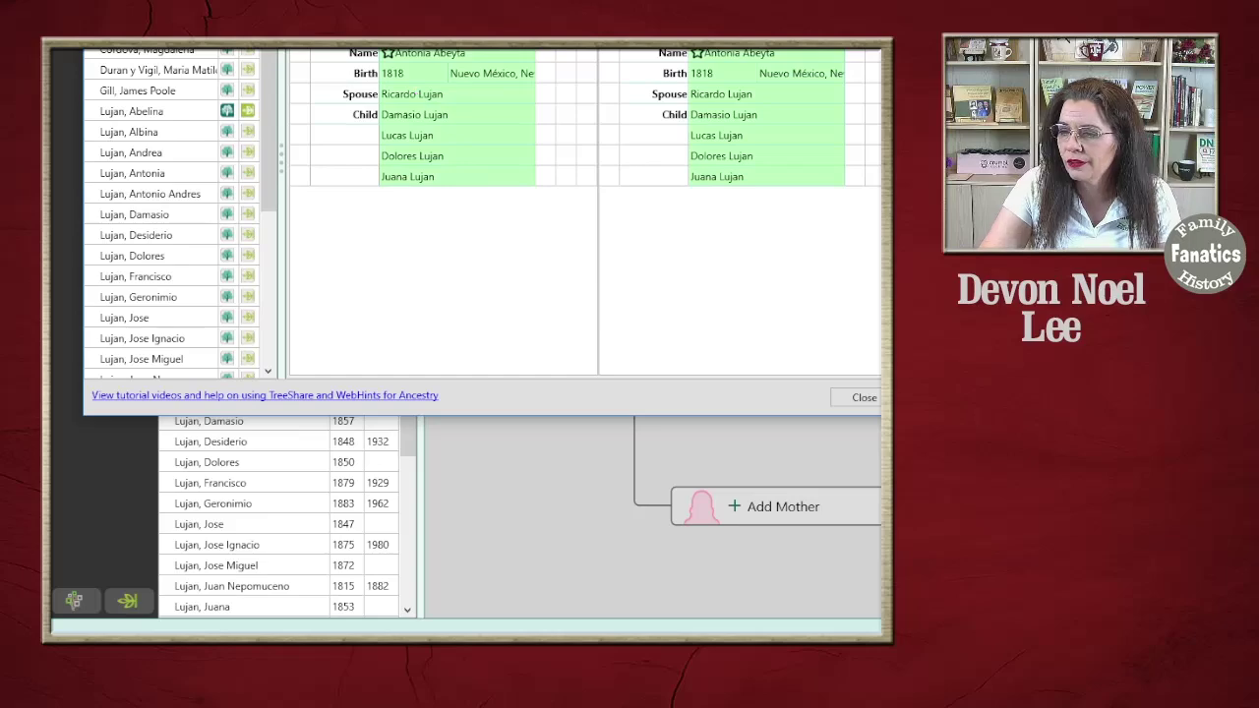
pyautogui.moveTo(483, 47); pyautogui.dragTo(551, 47)
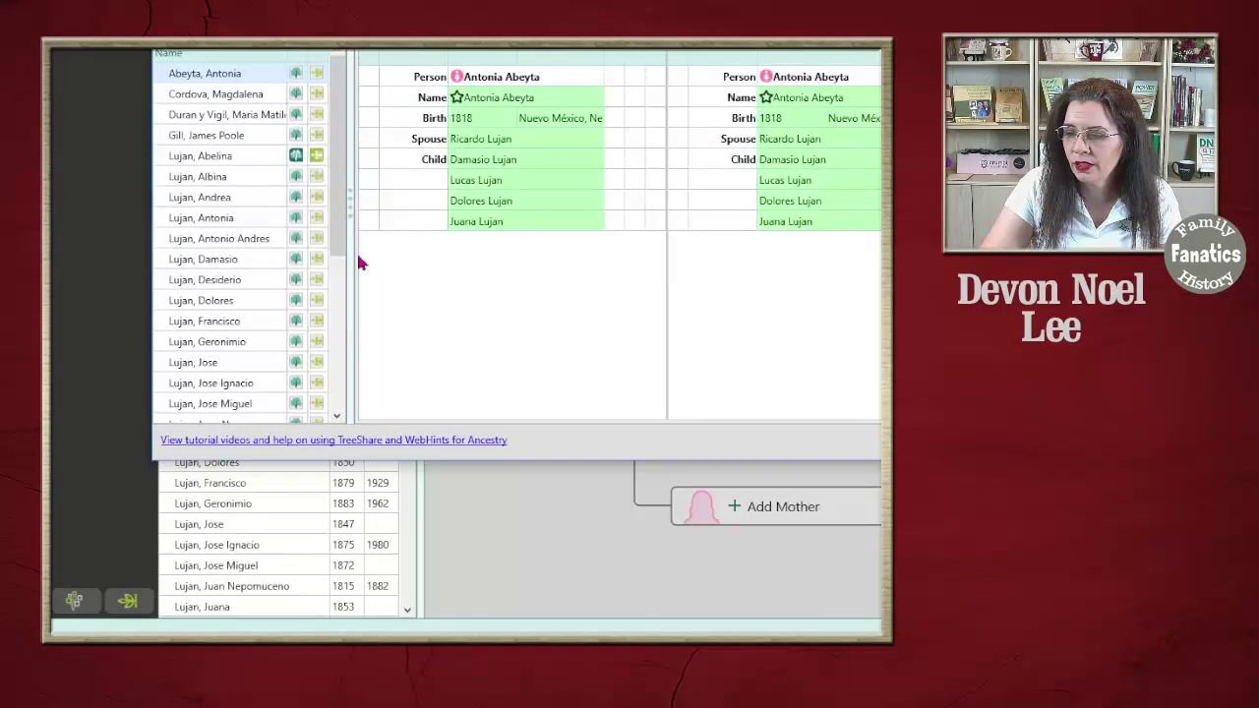
pyautogui.click(203, 159)
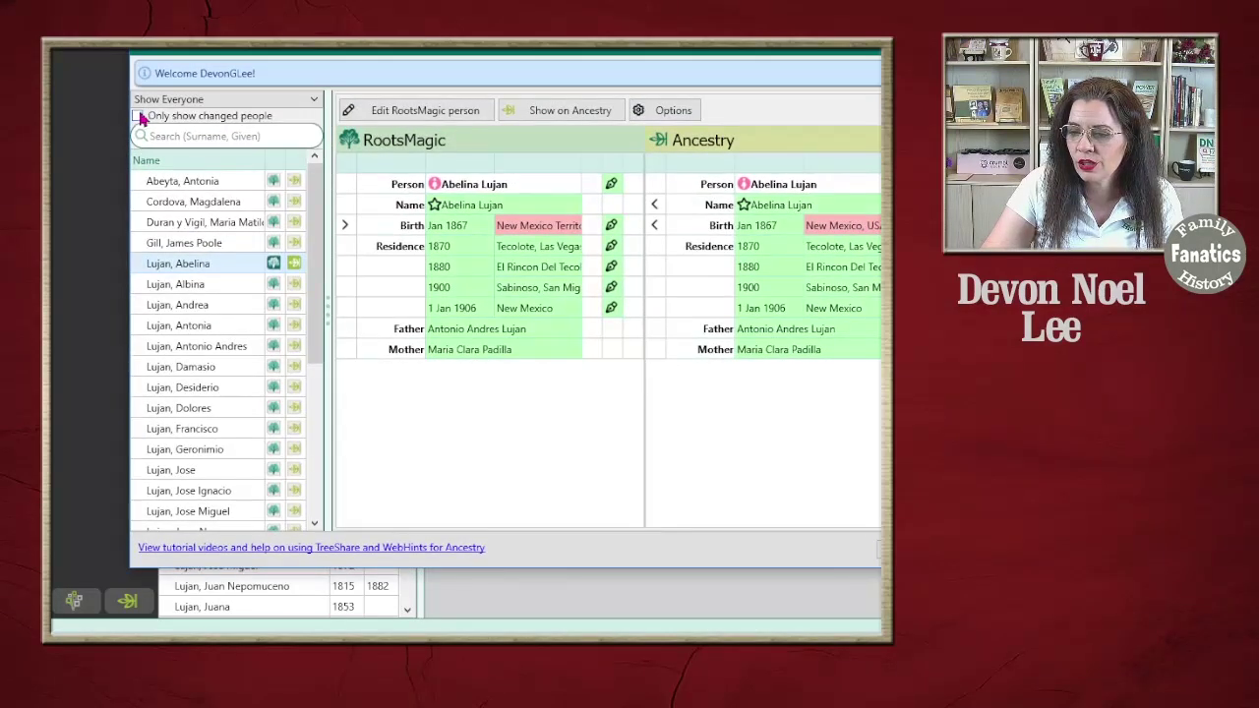
pyautogui.click(138, 116)
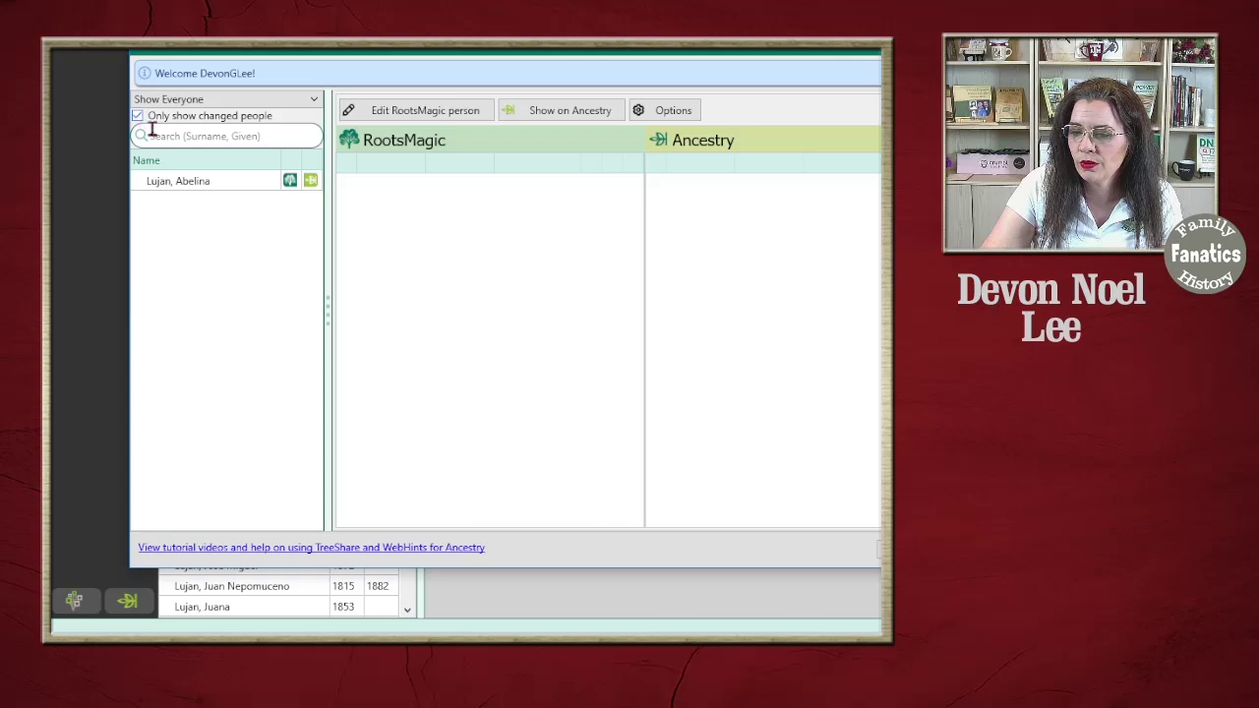
pyautogui.click(208, 185)
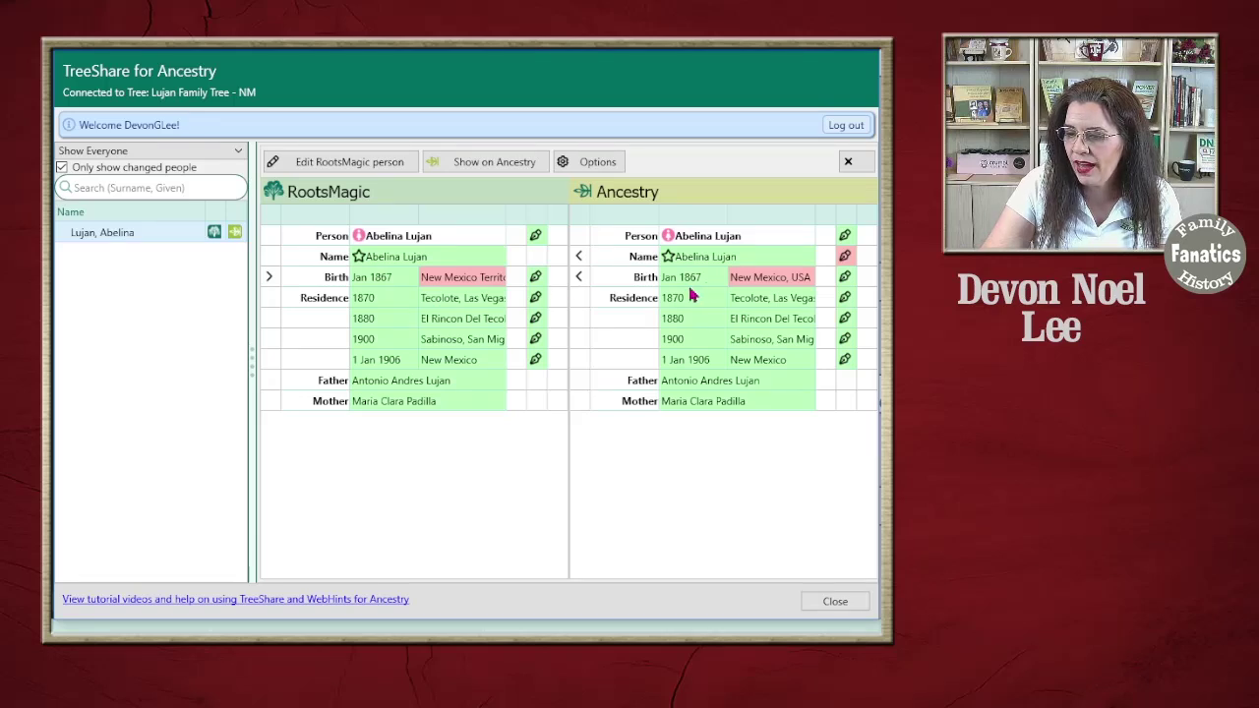
# Update Abelina's existing Ancestry birth event with the place New Mexico Territory, United States, and accept
pyautogui.click(269, 279)
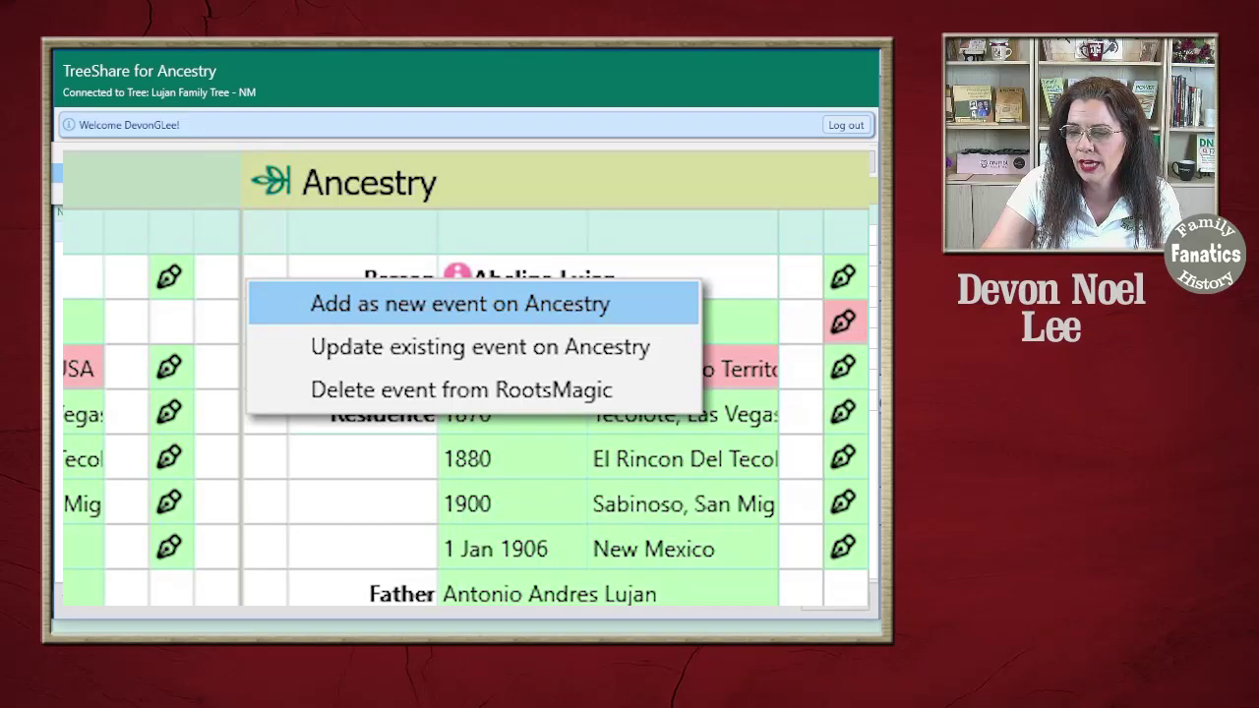
pyautogui.click(479, 346)
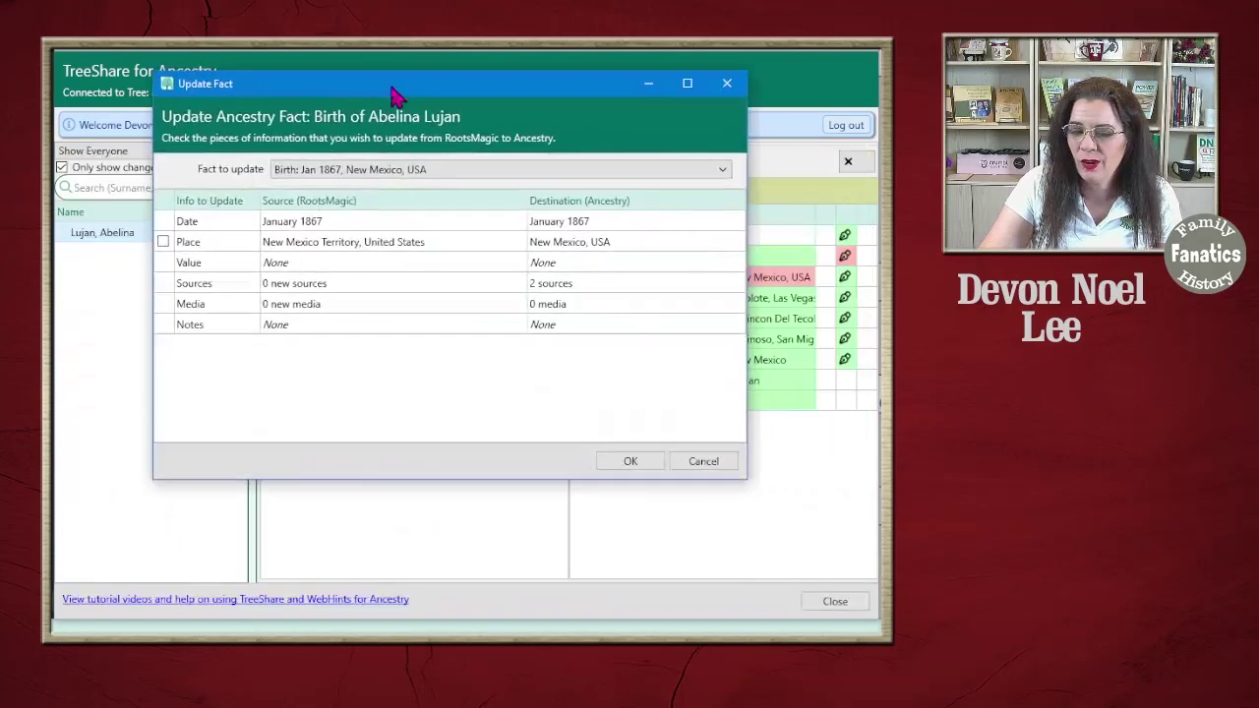
pyautogui.moveTo(392, 94); pyautogui.dragTo(362, 93)
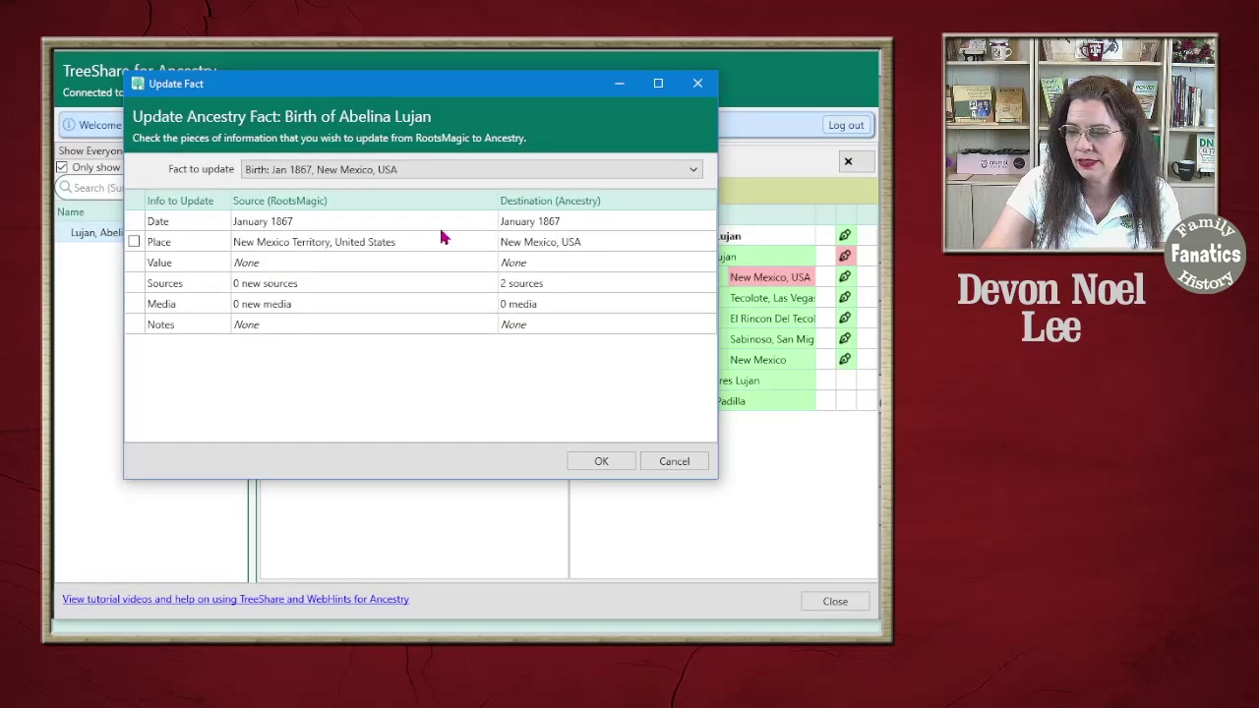
pyautogui.click(134, 242)
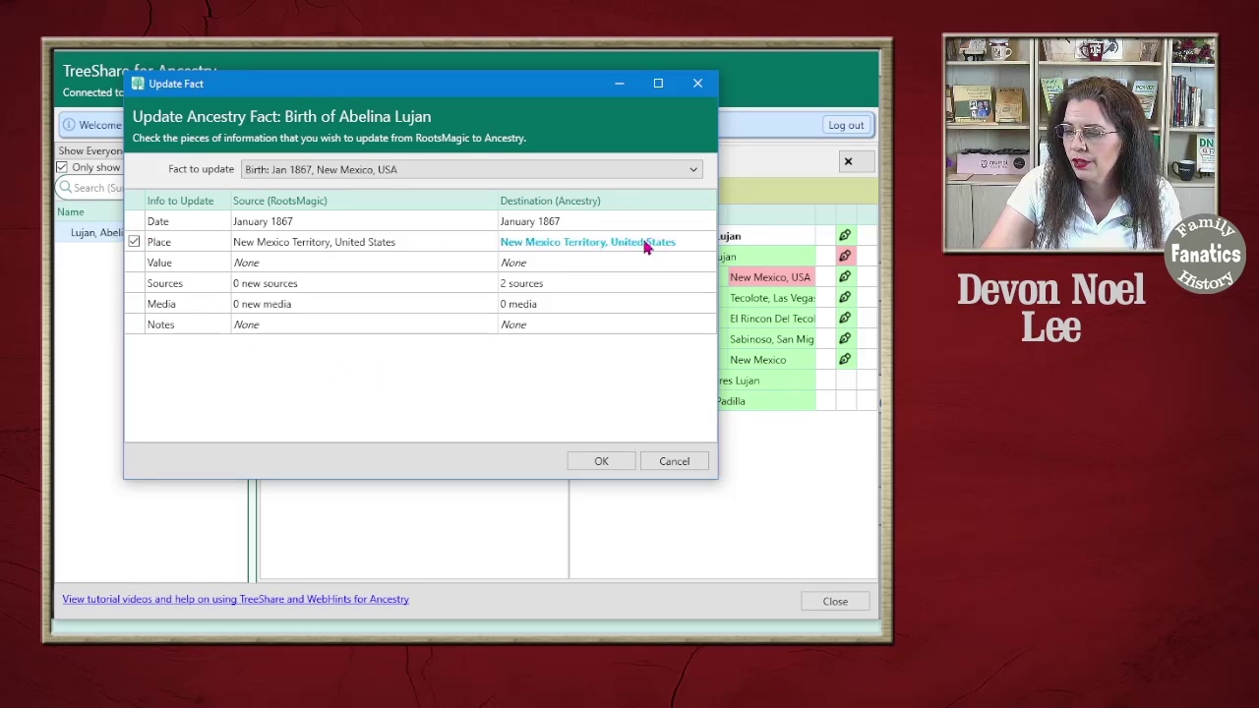
pyautogui.click(601, 460)
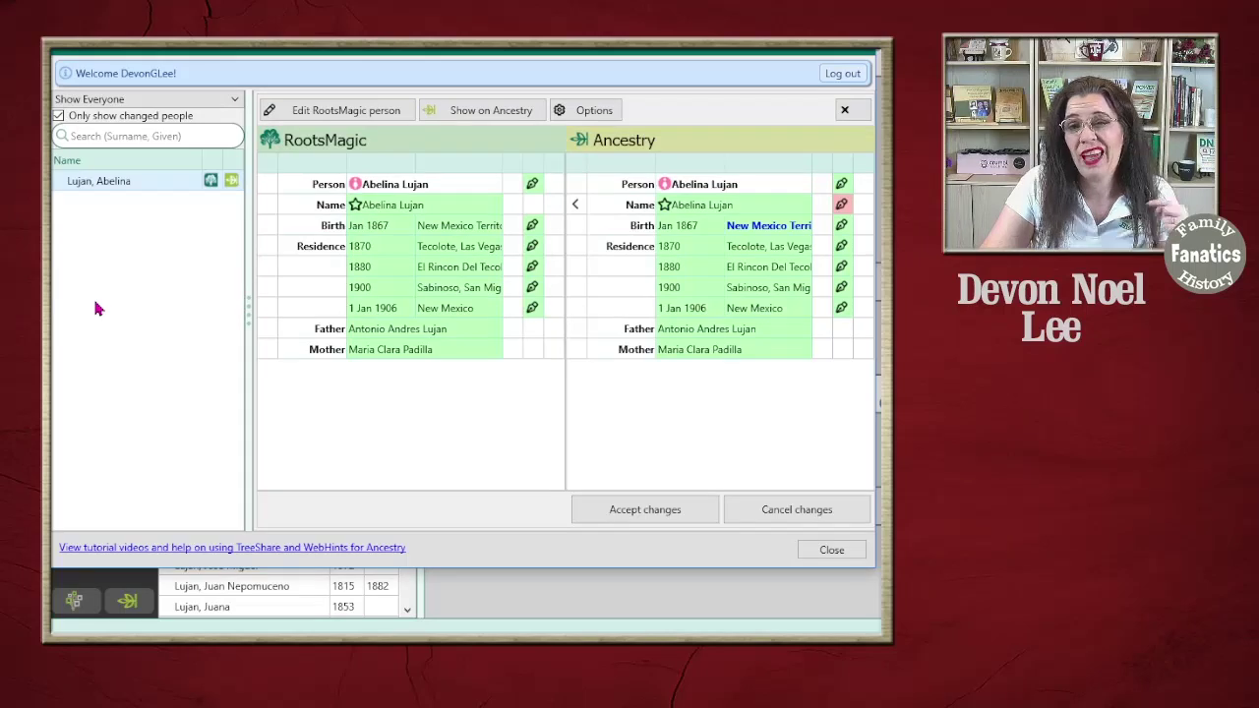
pyautogui.click(645, 513)
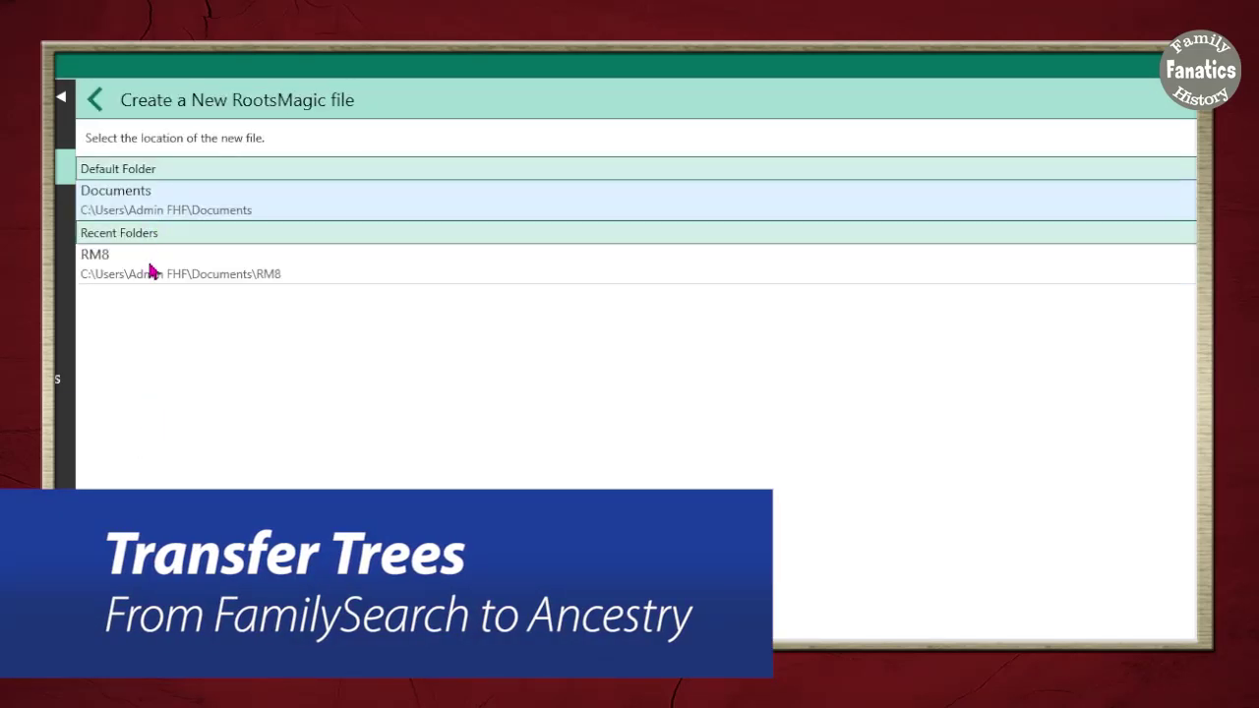
# Save a new RootsMagic file named 'Lujan Tree' in the RM8 folder
pyautogui.click(191, 273)
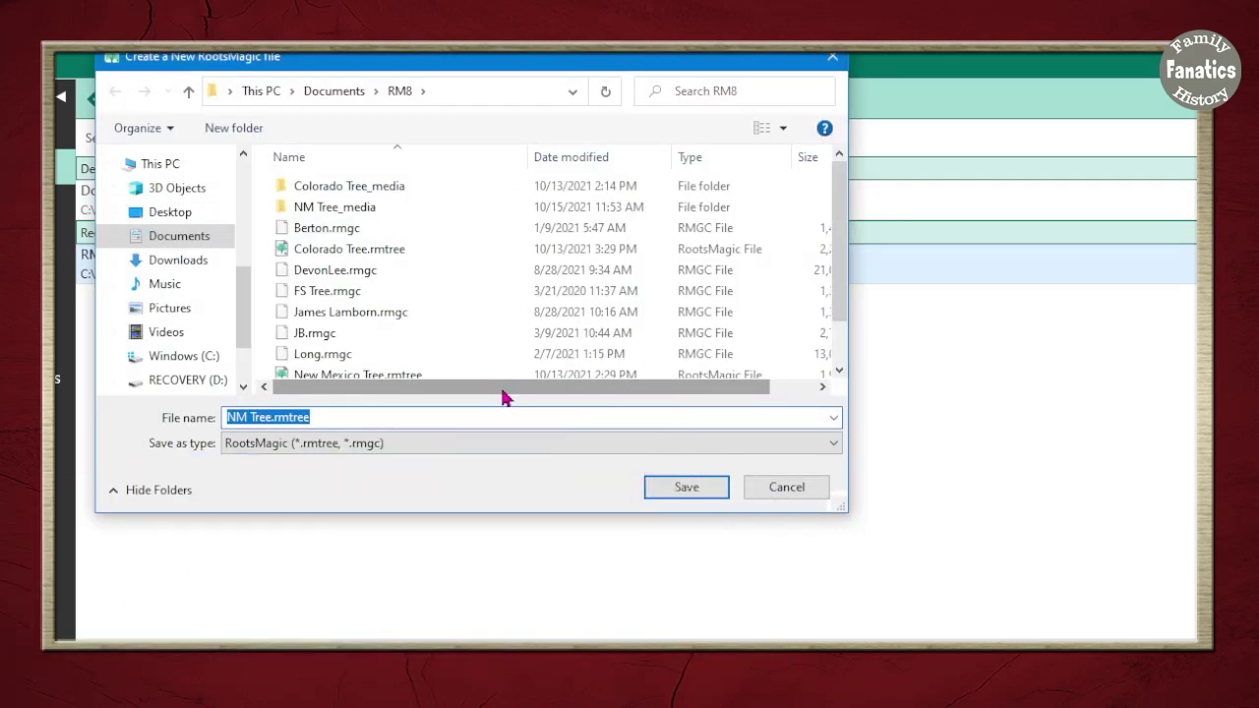
pyautogui.write('Lujan')
pyautogui.press('Return')
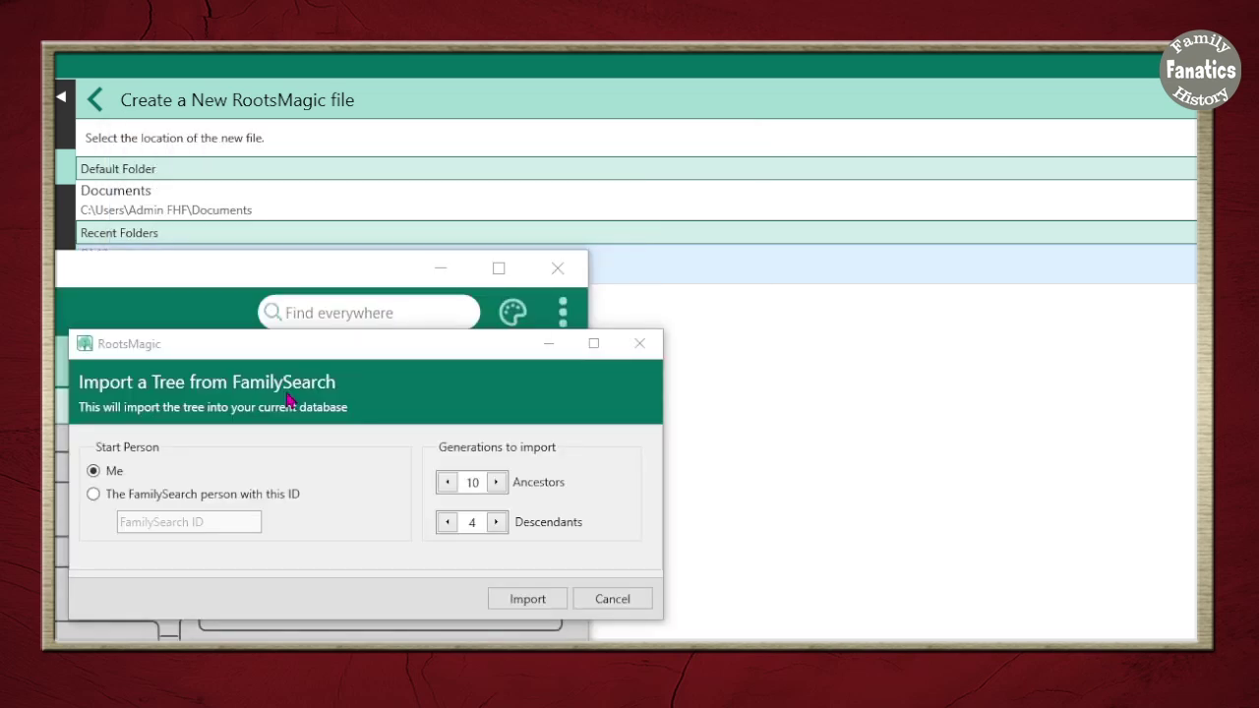
# Start the FamilySearch import from a person by ID, adjusting the ancestor and descendant generations
pyautogui.click(136, 512)
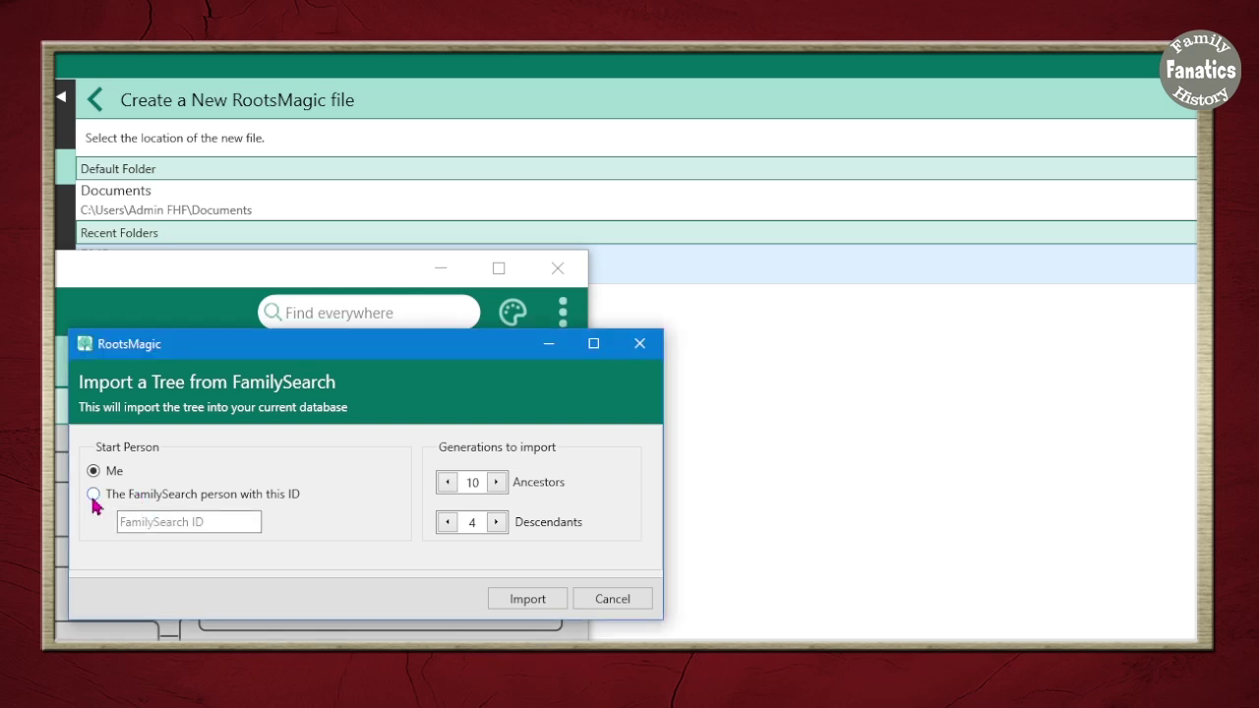
pyautogui.click(93, 495)
pyautogui.click(498, 483)
pyautogui.click(498, 484)
pyautogui.click(499, 485)
pyautogui.click(499, 485)
pyautogui.click(455, 489)
pyautogui.click(454, 489)
pyautogui.click(455, 489)
pyautogui.click(455, 489)
pyautogui.click(453, 495)
pyautogui.click(451, 488)
pyautogui.click(450, 488)
pyautogui.click(448, 523)
pyautogui.click(448, 523)
# Paste the start person's FamilySearch ID and import the tree
pyautogui.click(216, 523)
pyautogui.write('KD4T-ZWF')
pyautogui.click(535, 599)
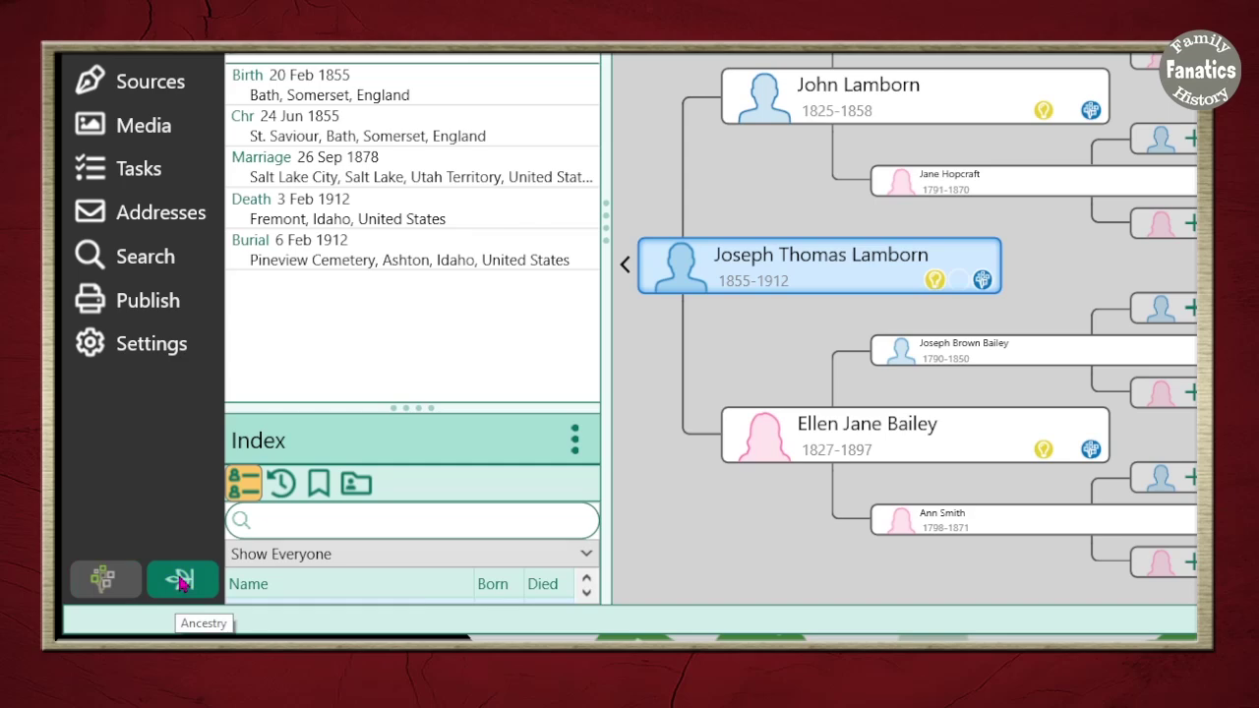
# Create a new Ancestry tree named Lamborn Tree and upload the file without media
pyautogui.click(181, 583)
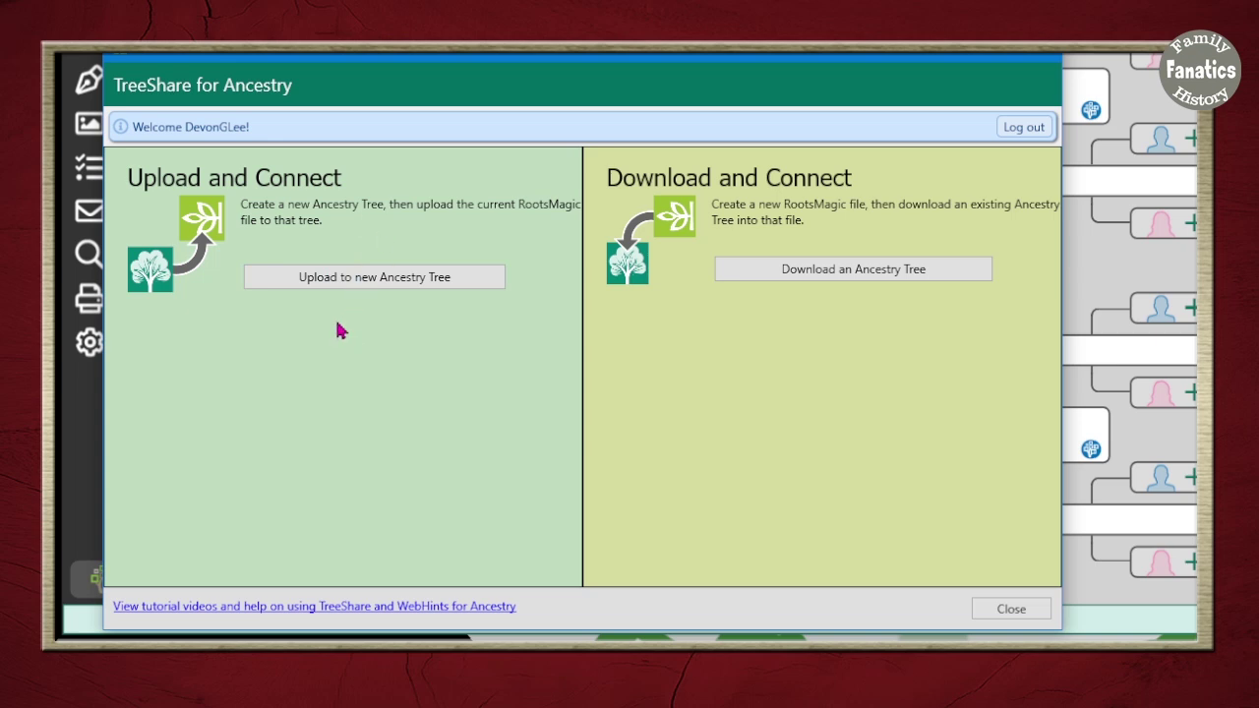
pyautogui.click(387, 280)
pyautogui.click(137, 364)
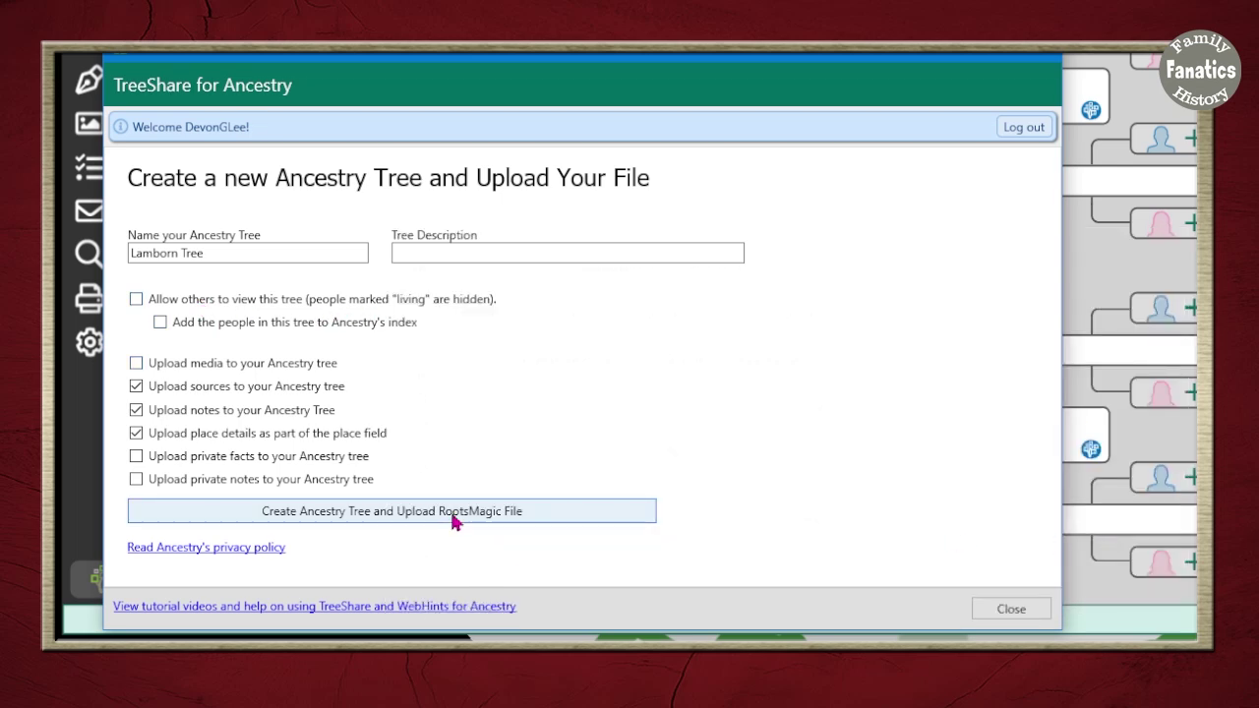
pyautogui.click(454, 522)
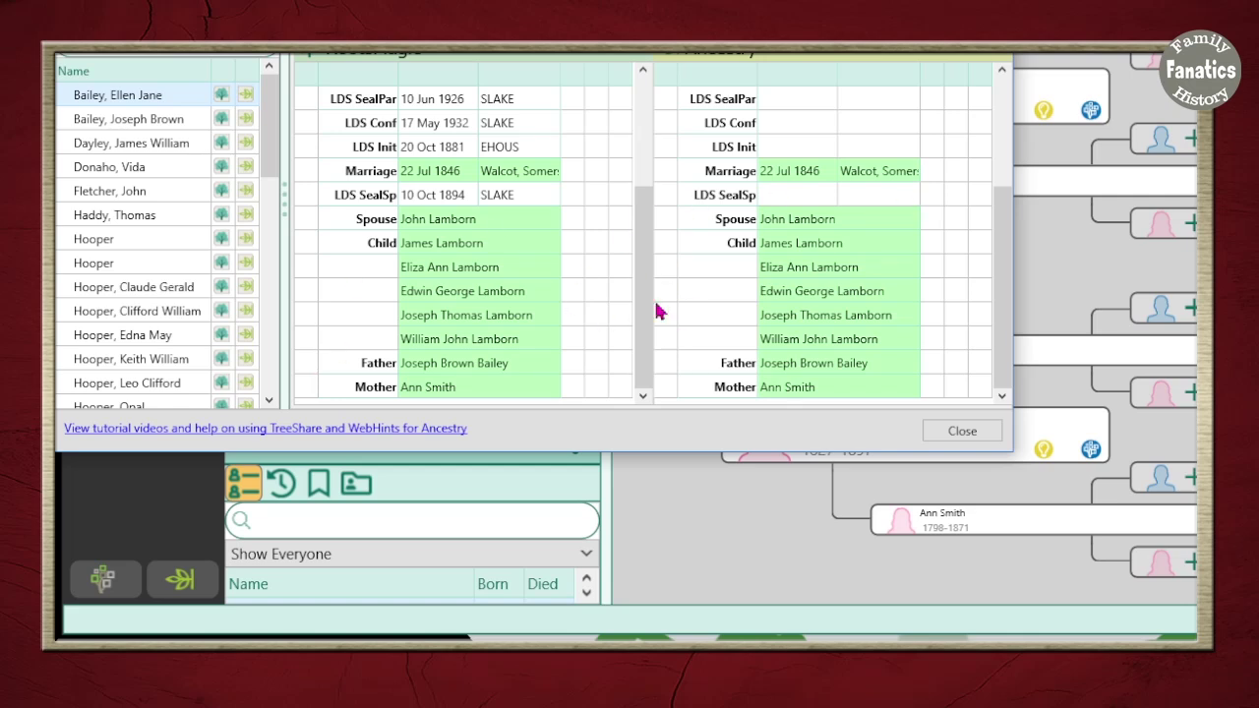
pyautogui.moveTo(573, 453); pyautogui.dragTo(576, 505)
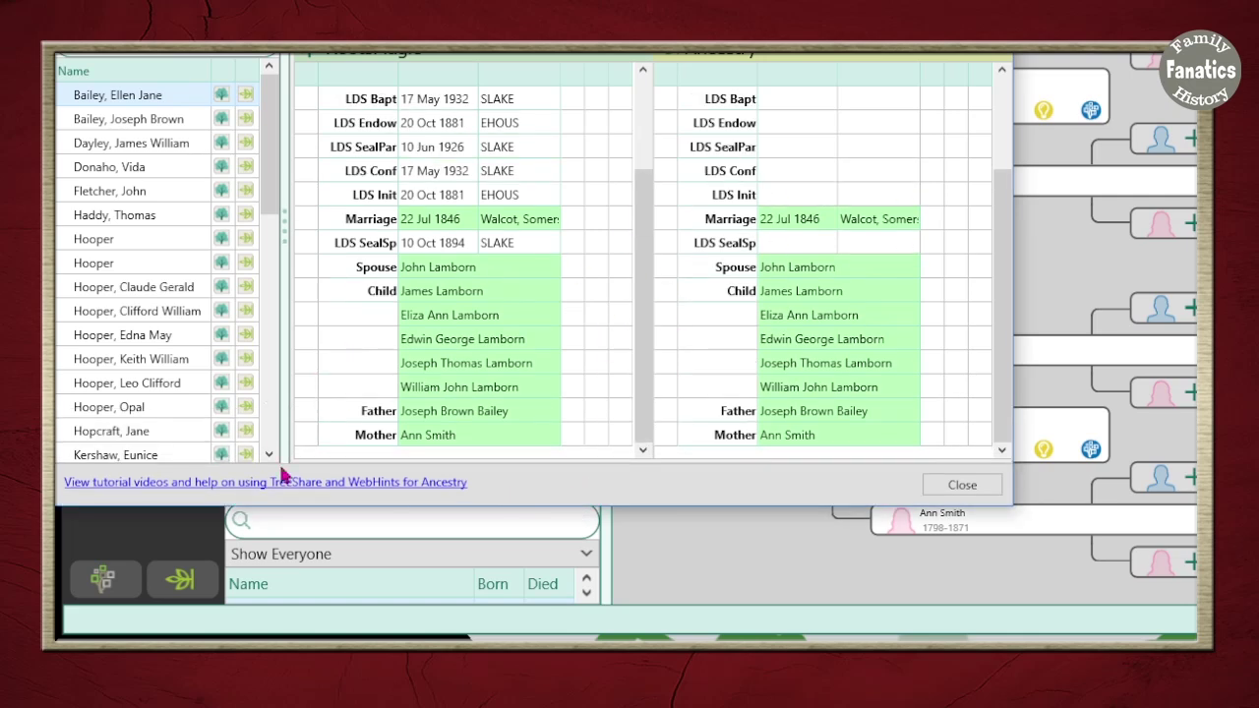